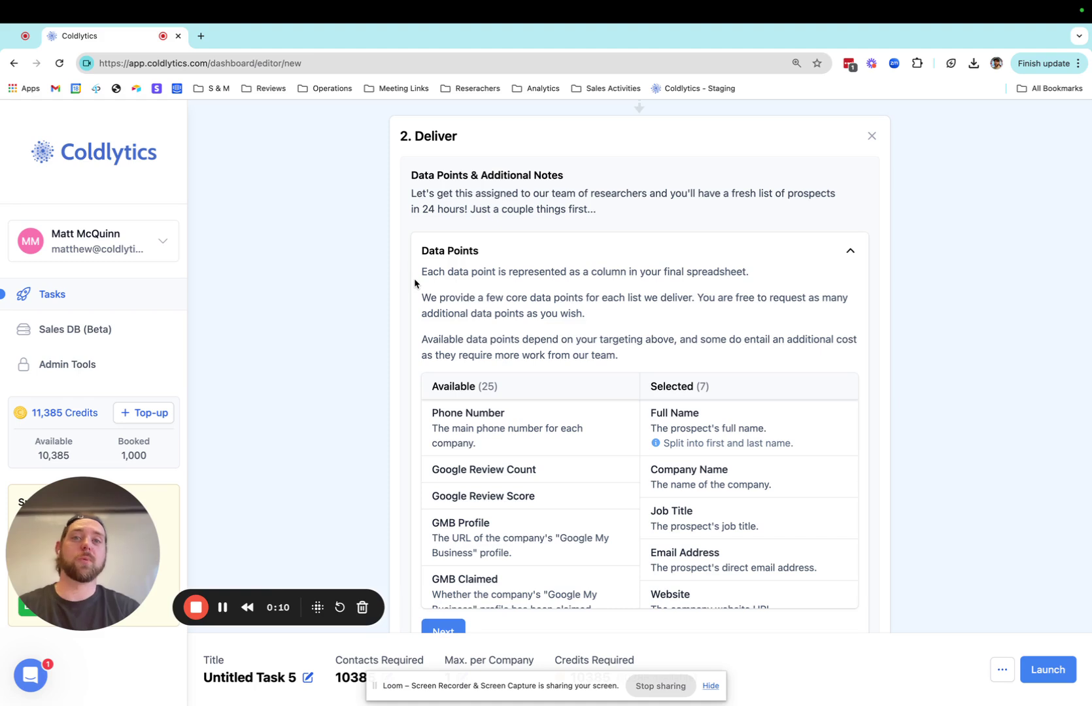
Step: Review the core data points included by default in the list, from Full Name through Address
scroll(415, 282, "down", 3)
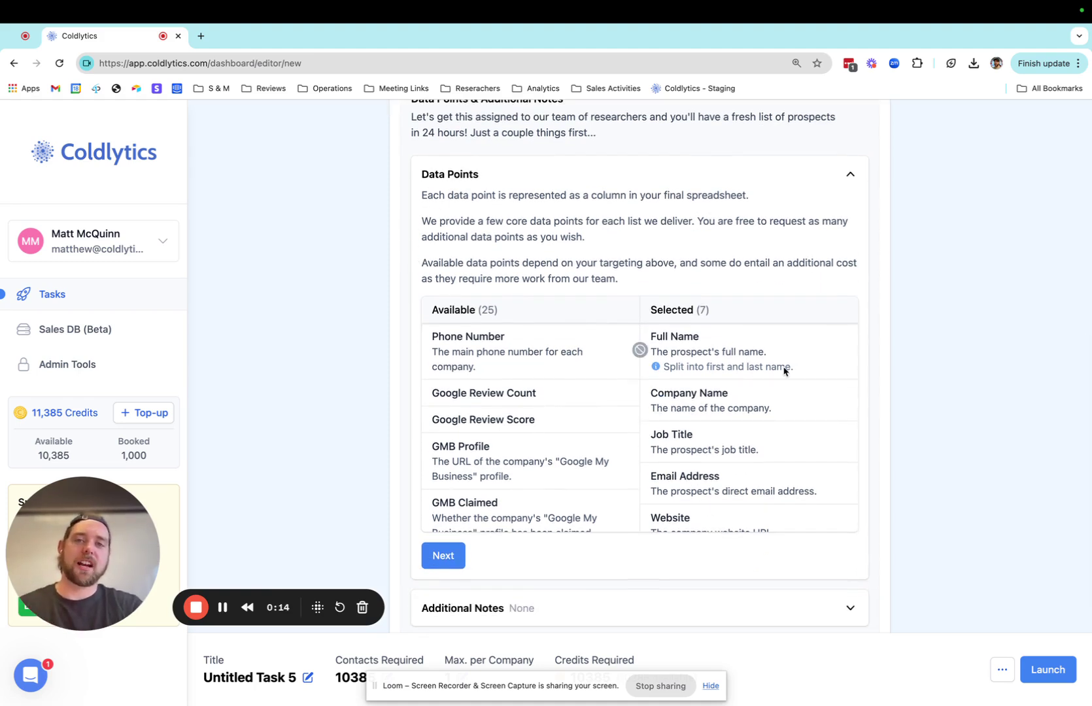
scroll(784, 370, "down", 2)
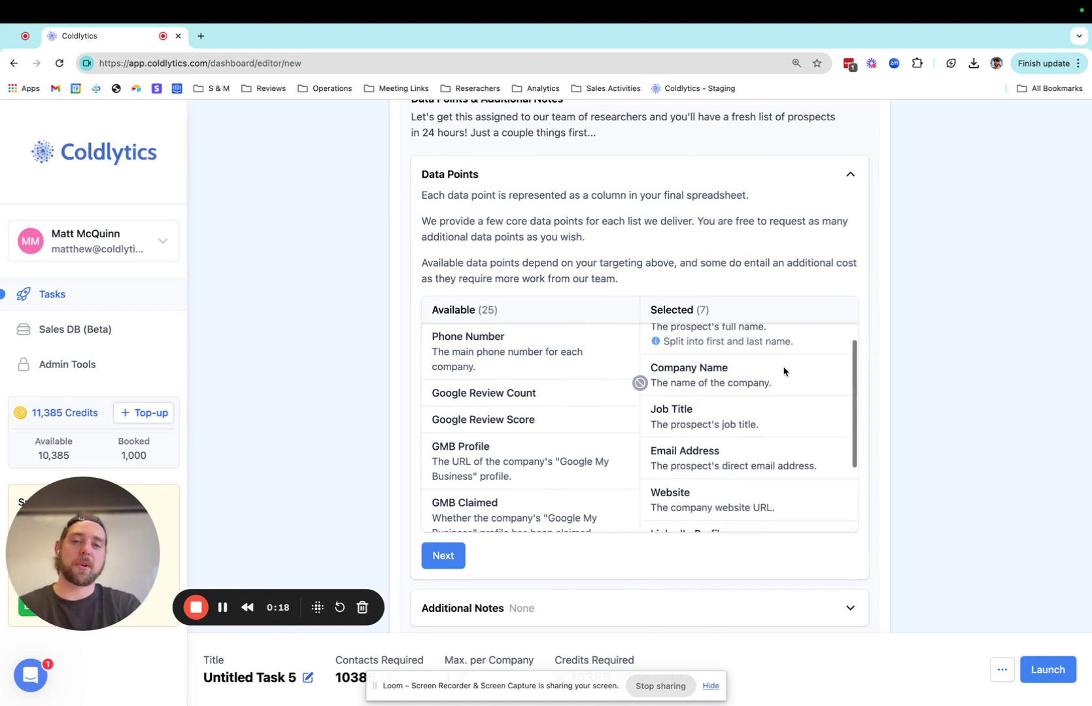
scroll(784, 371, "down", 4)
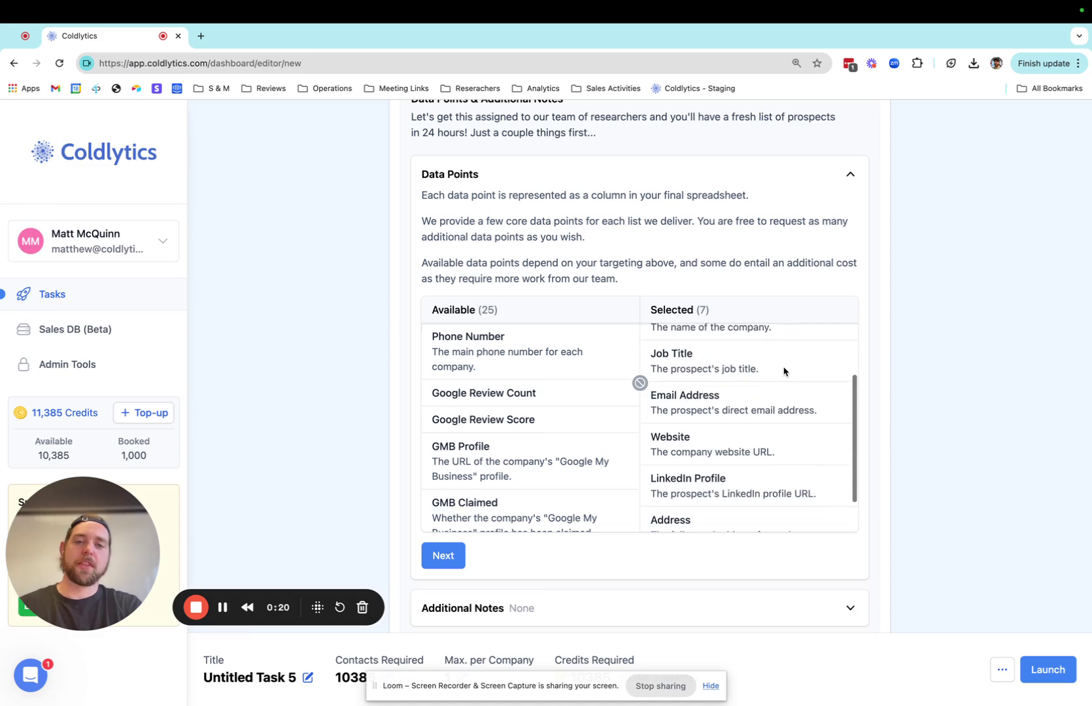
scroll(784, 370, "down", 3)
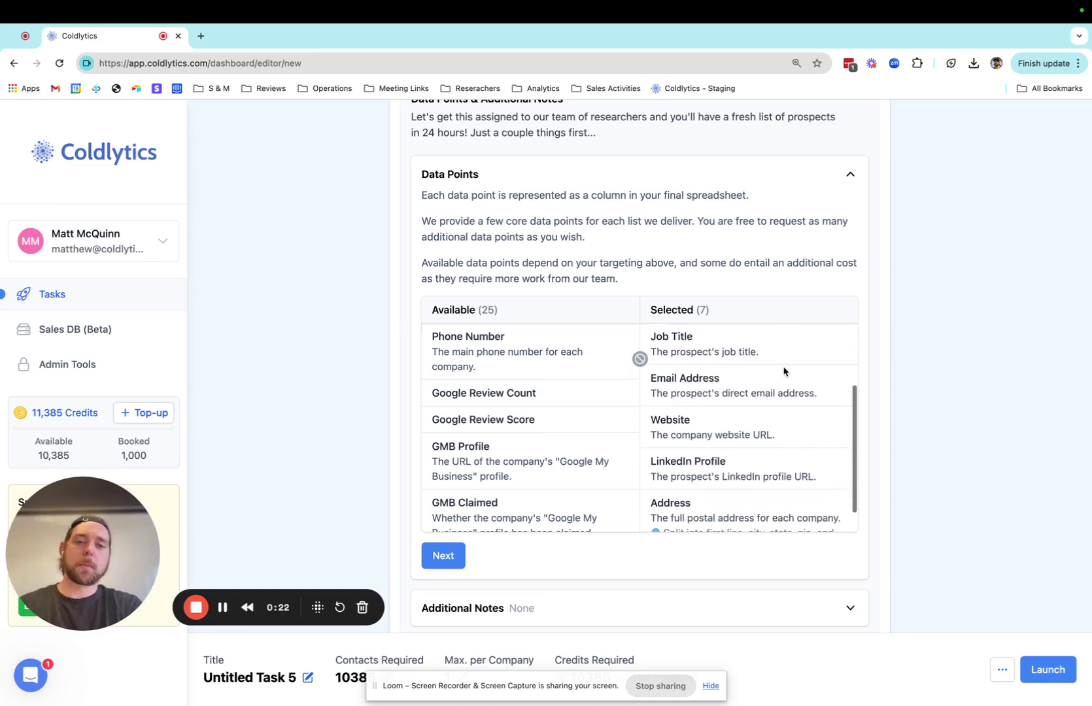
scroll(784, 370, "down", 1)
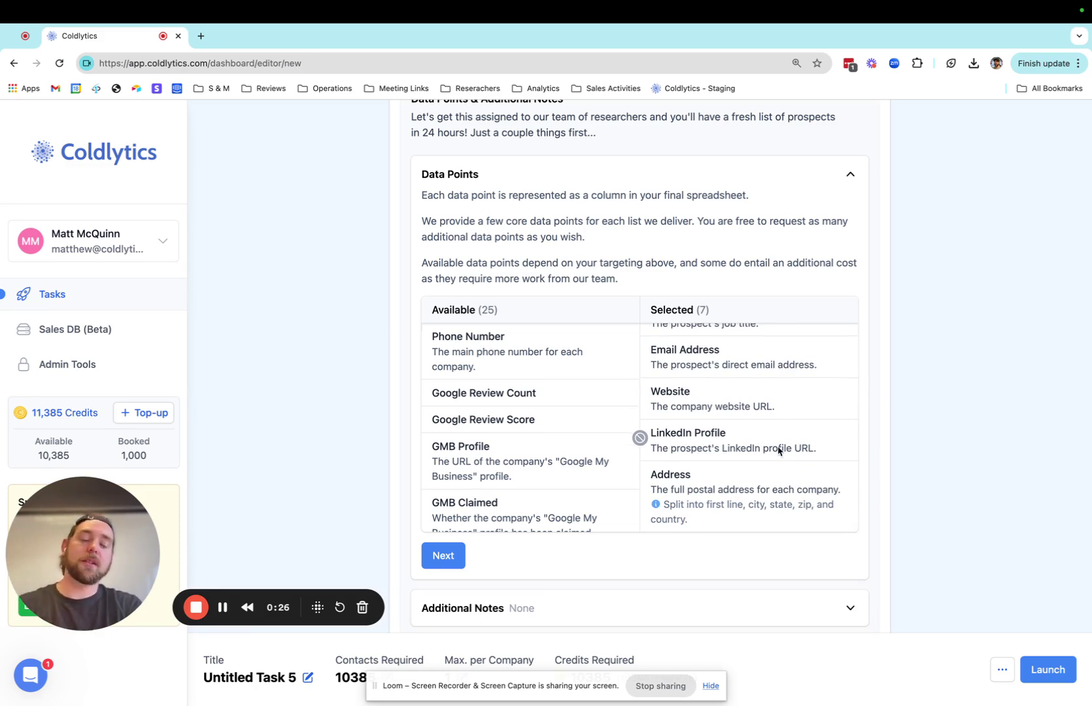
scroll(776, 471, "down", 1)
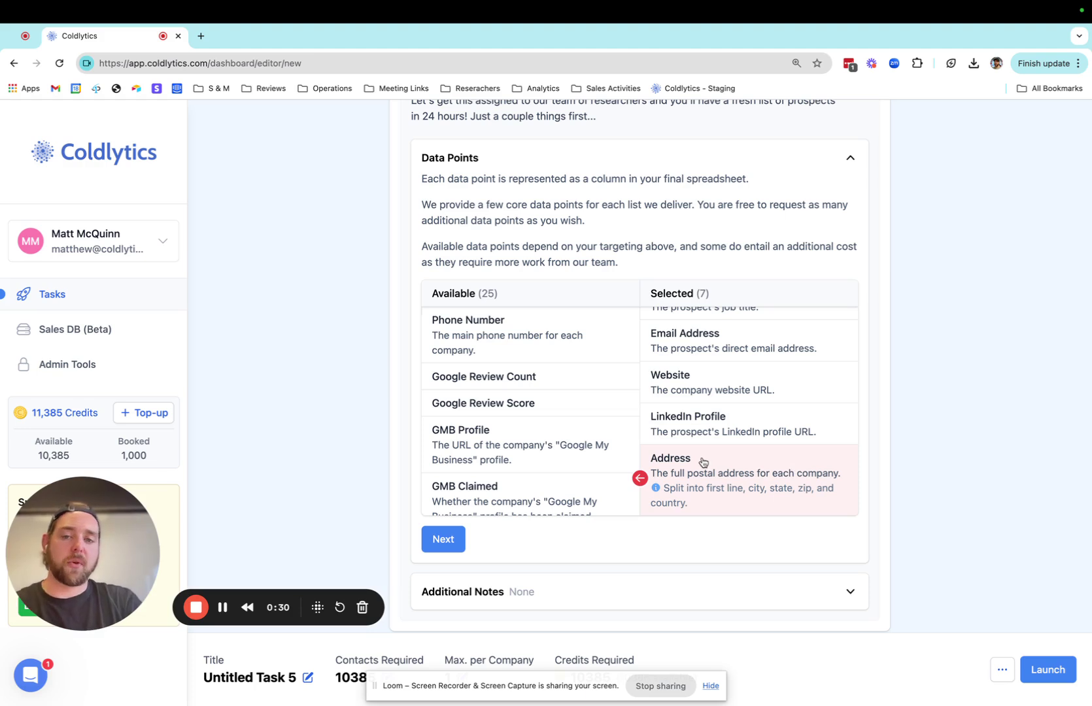
scroll(516, 360, "up", 1)
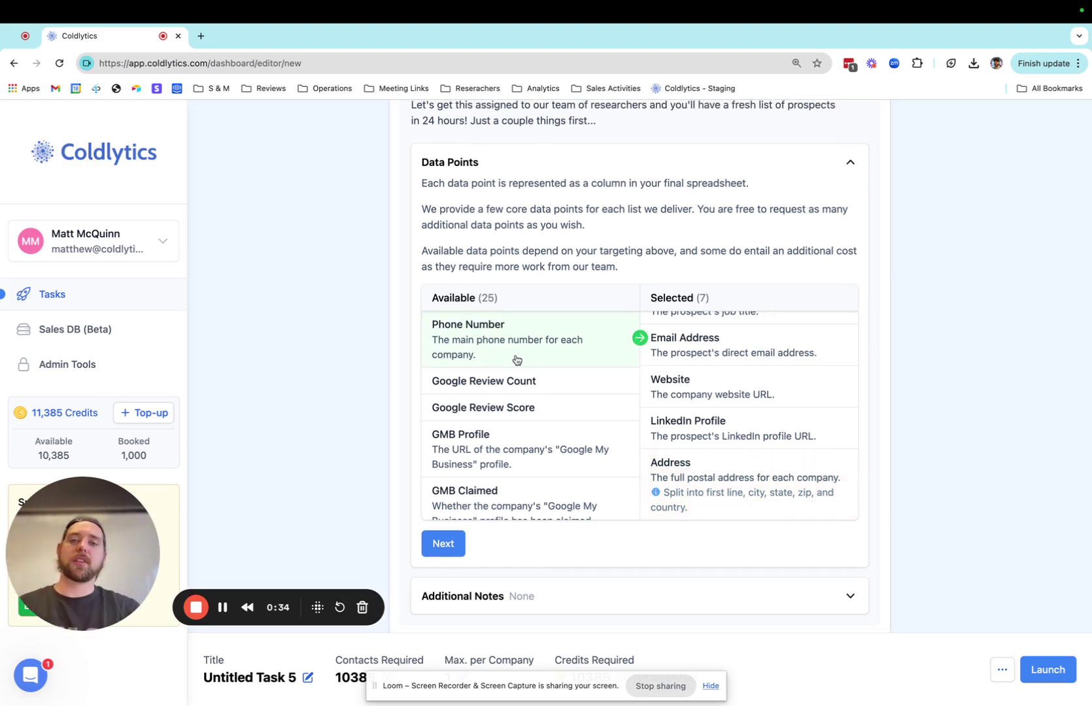
scroll(516, 360, "up", 5)
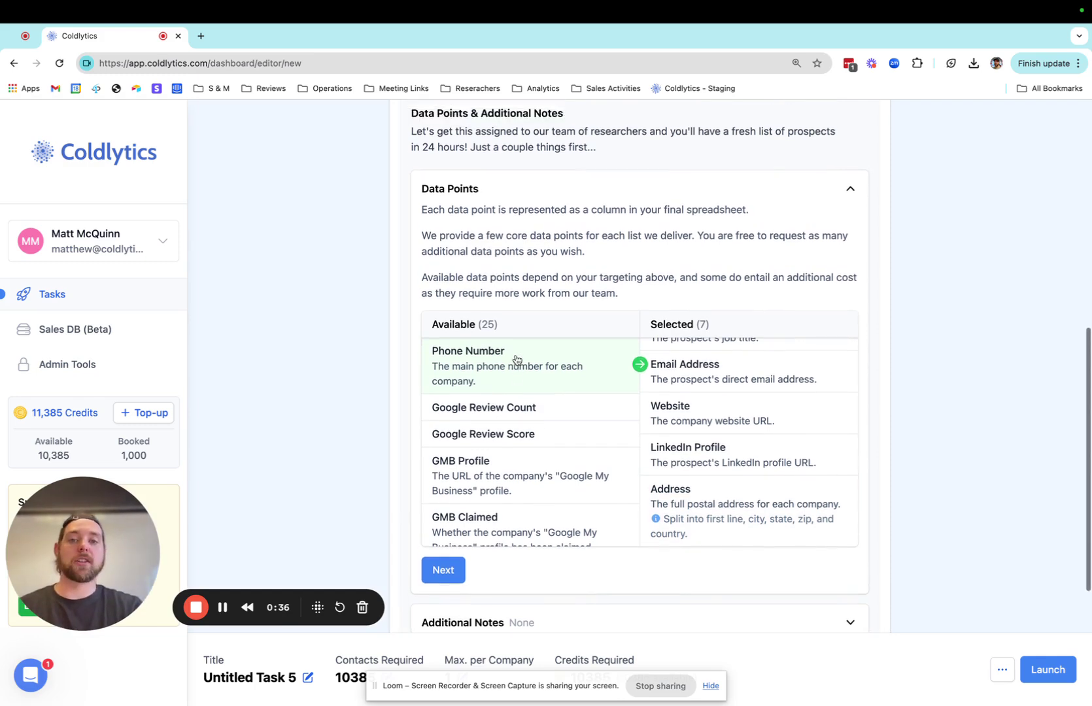
scroll(516, 360, "down", 5)
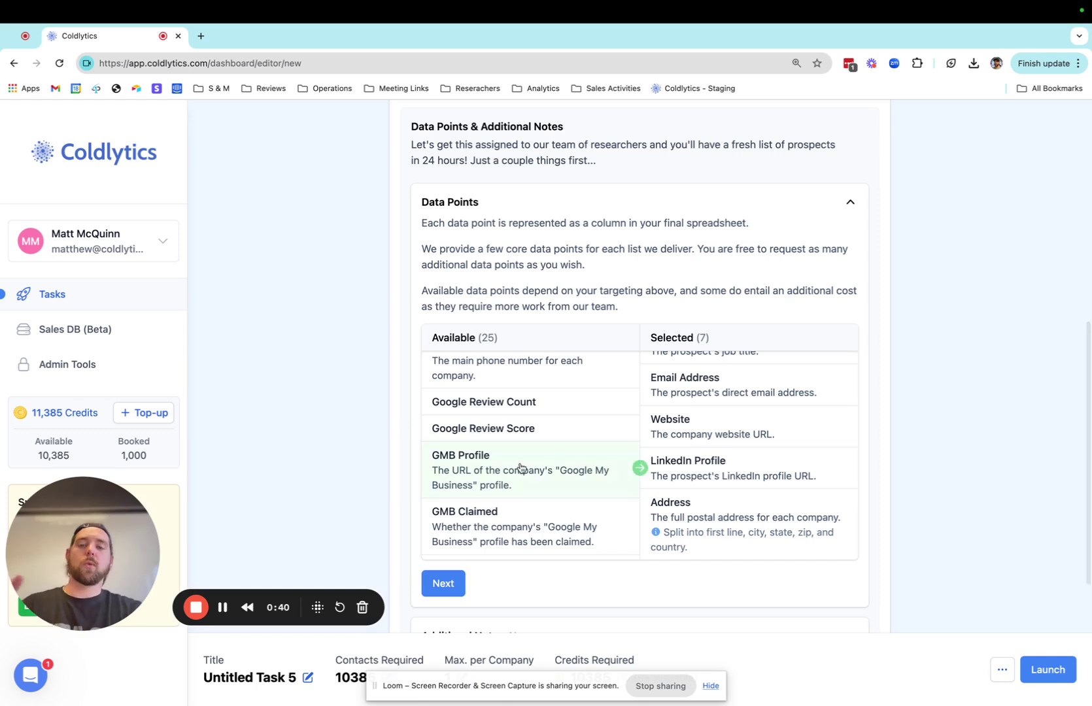
Step: Add the company's main Phone Number to the selected data points
scroll(523, 458, "up", 1)
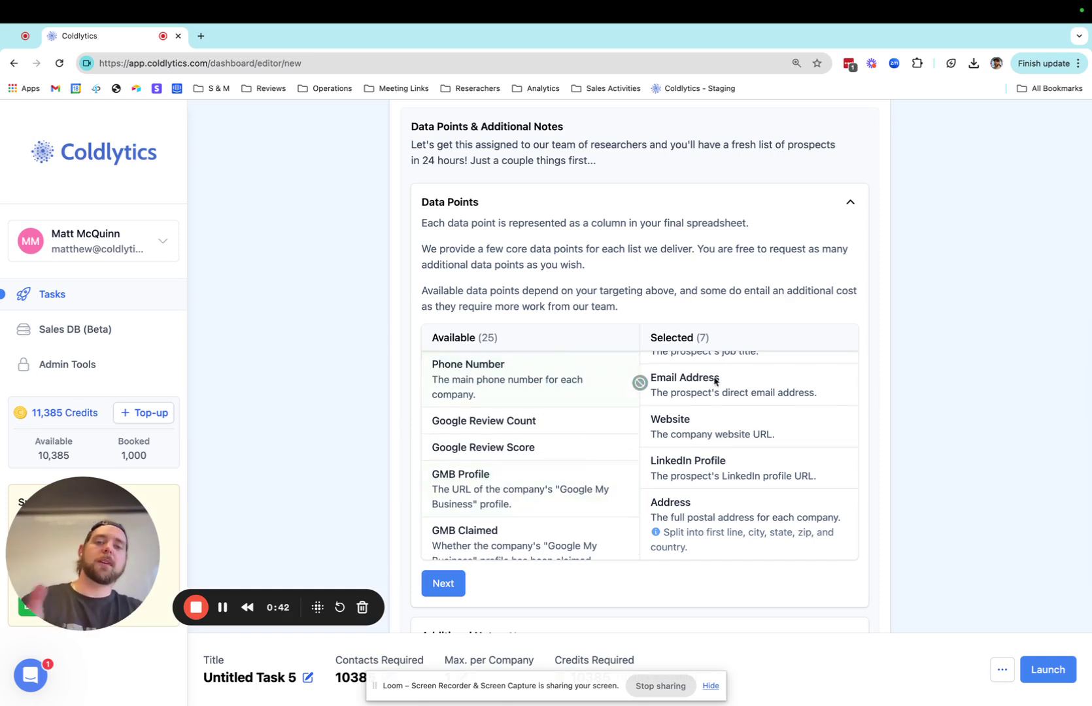
scroll(722, 383, "up", 2)
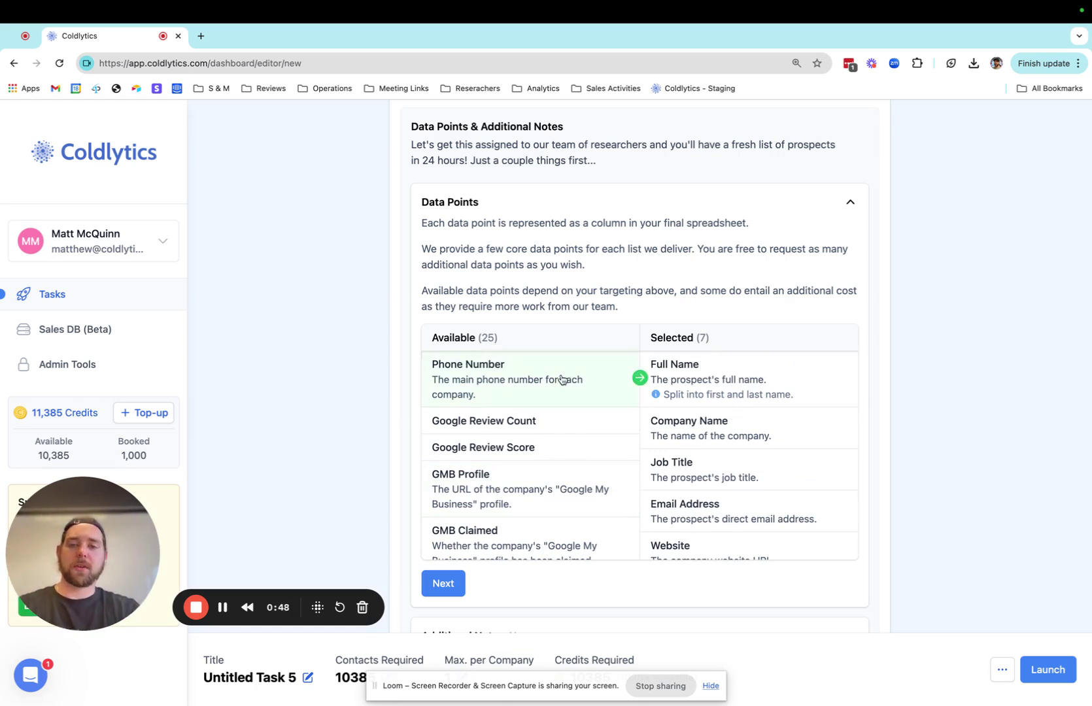
left_click(604, 389)
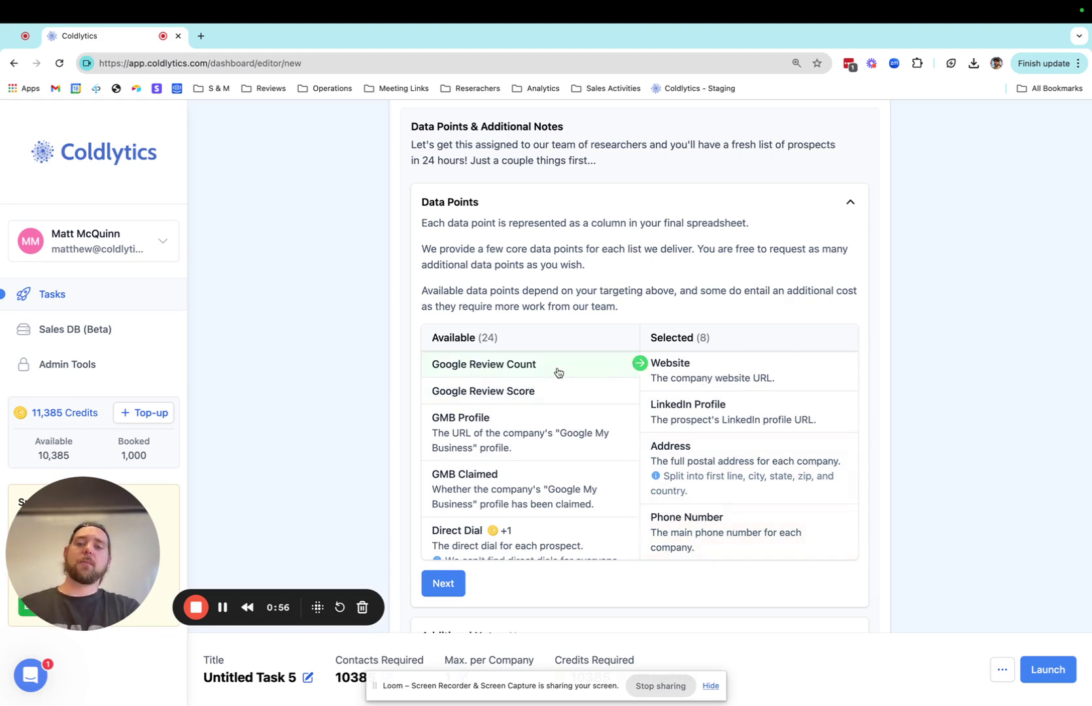
scroll(576, 520, "down", 1)
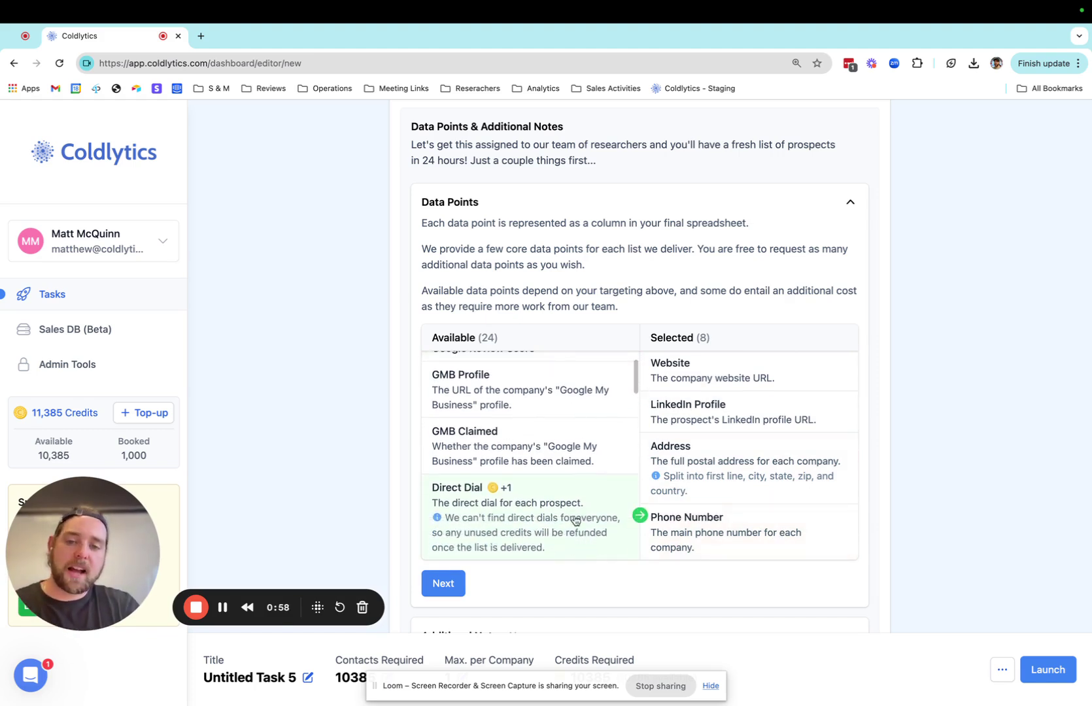
scroll(575, 520, "down", 1)
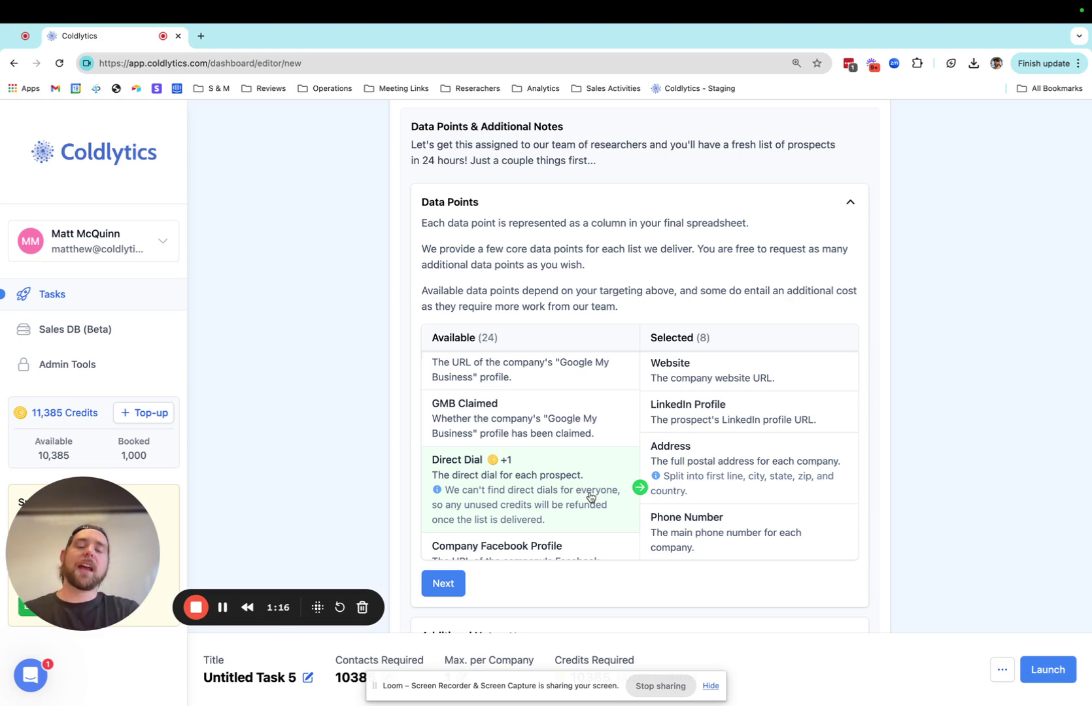
left_click(590, 497)
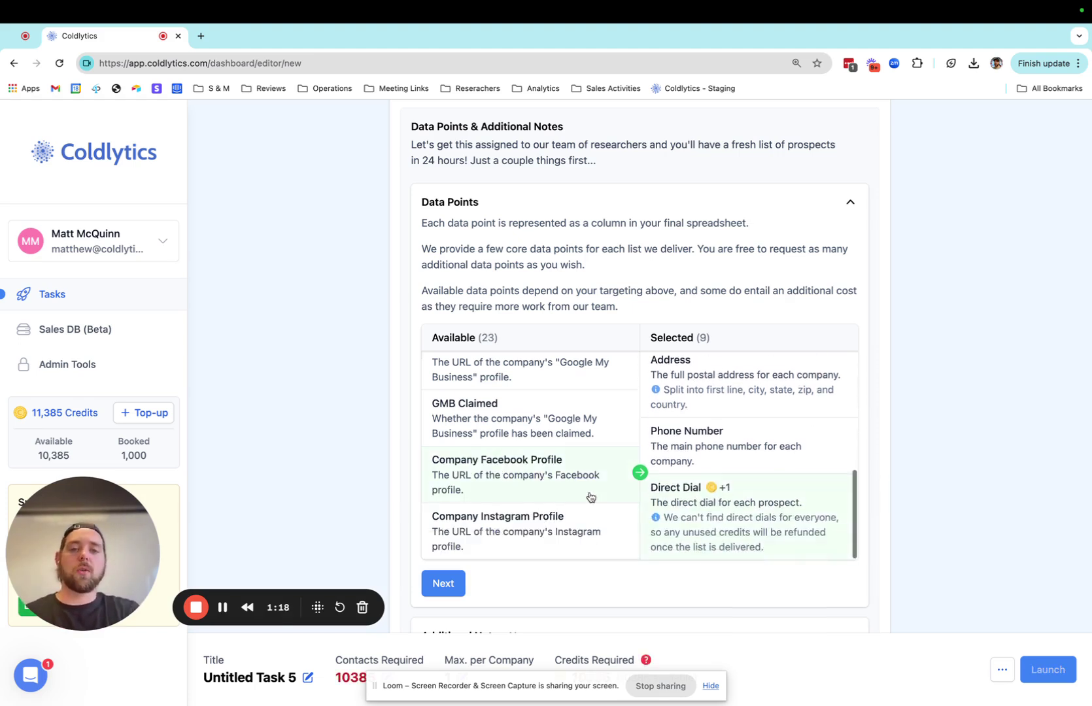
left_click(762, 510)
Step: Add Google Review Count, Google Review Score, GMB Profile and GMB Claimed to the selected data points
scroll(575, 451, "up", 1)
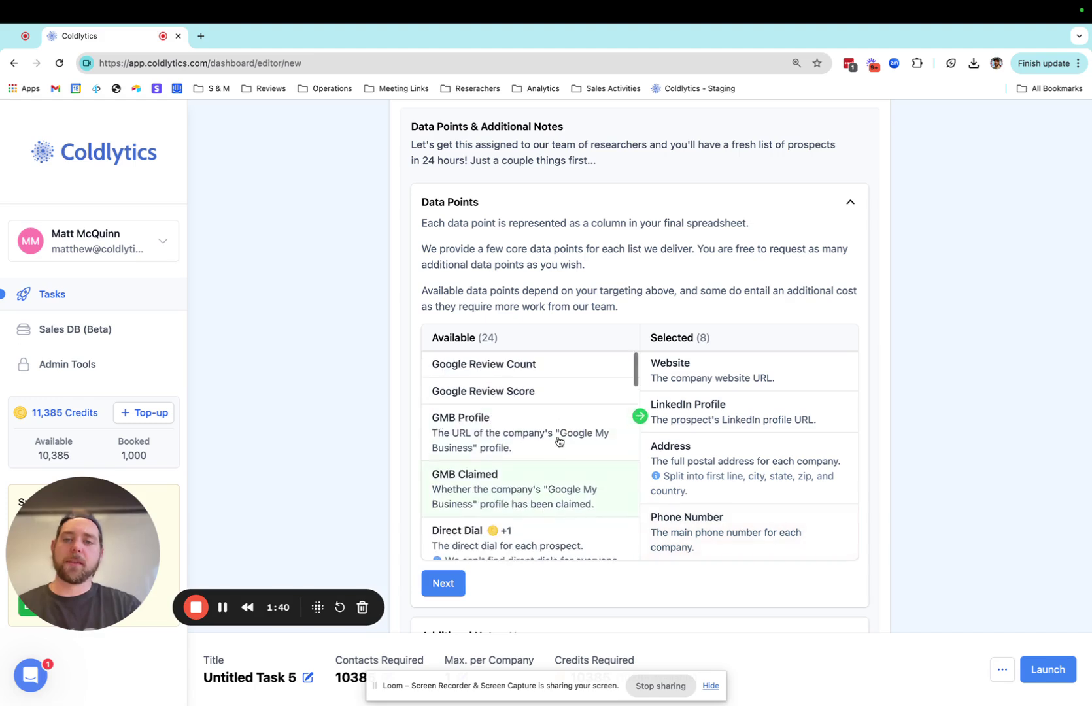
left_click(556, 371)
left_click(556, 373)
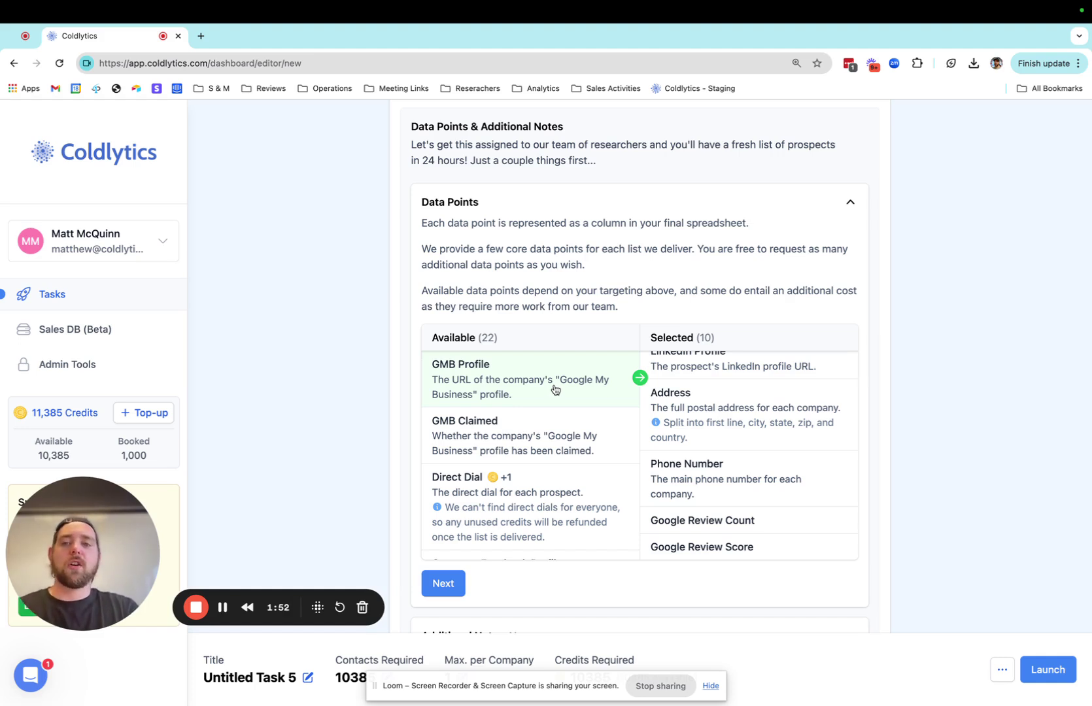
left_click(554, 390)
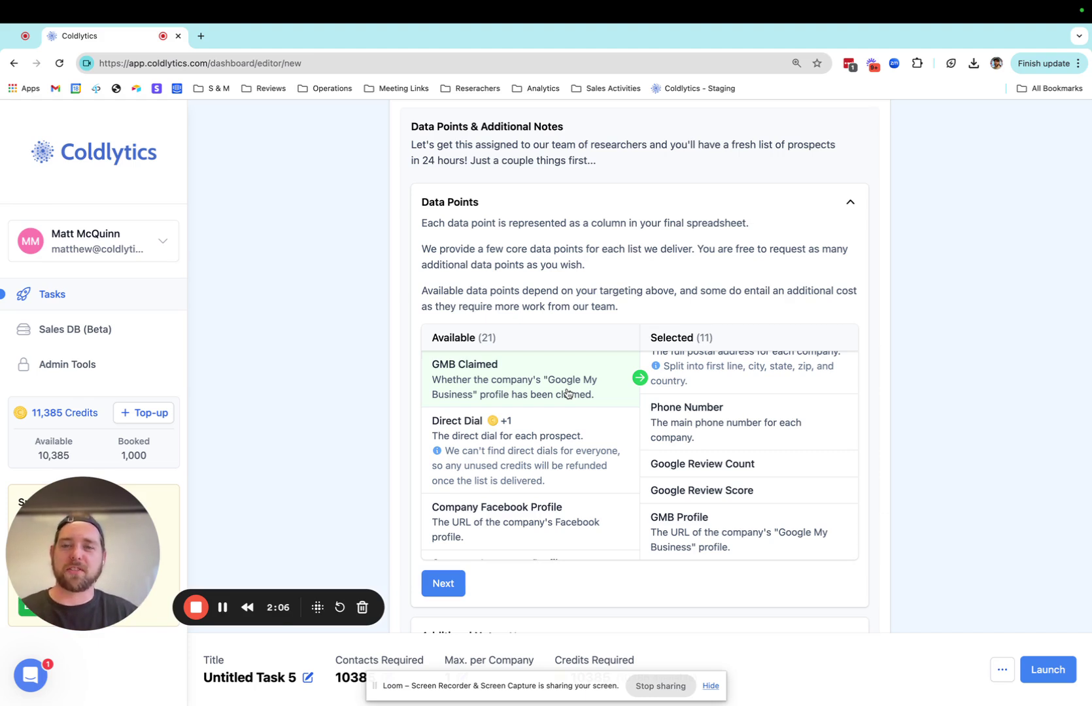
left_click(567, 393)
Step: Add the company's Facebook, Instagram, LinkedIn, TikTok and Twitter profiles to the selected data points
scroll(567, 393, "down", 2)
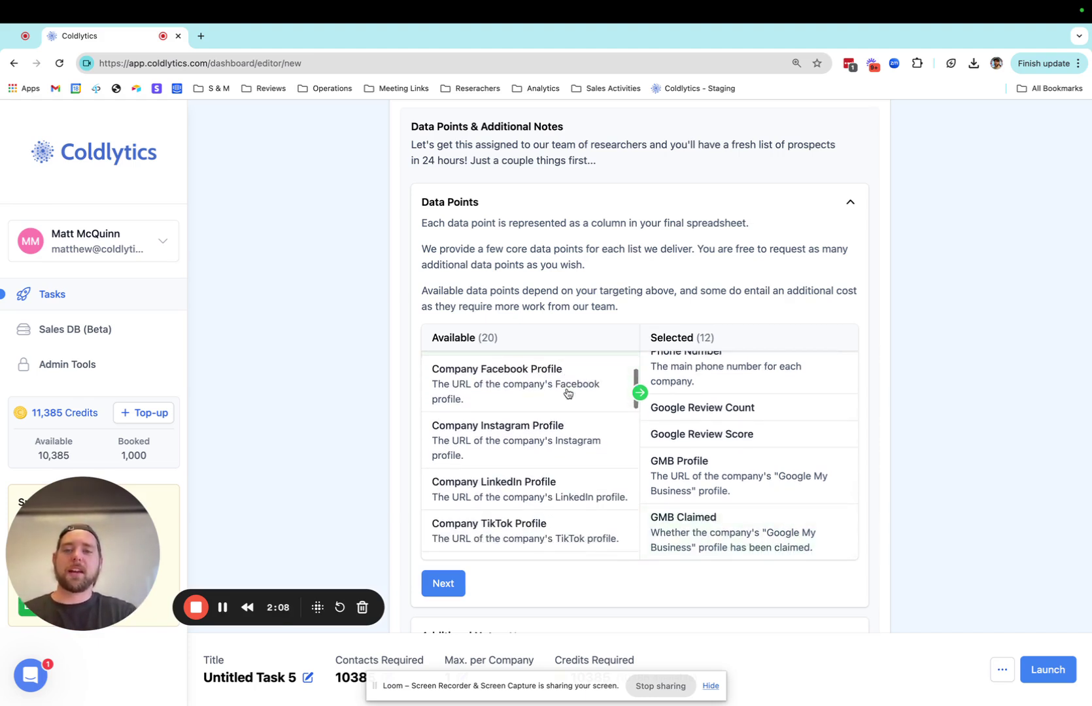
left_click(573, 391)
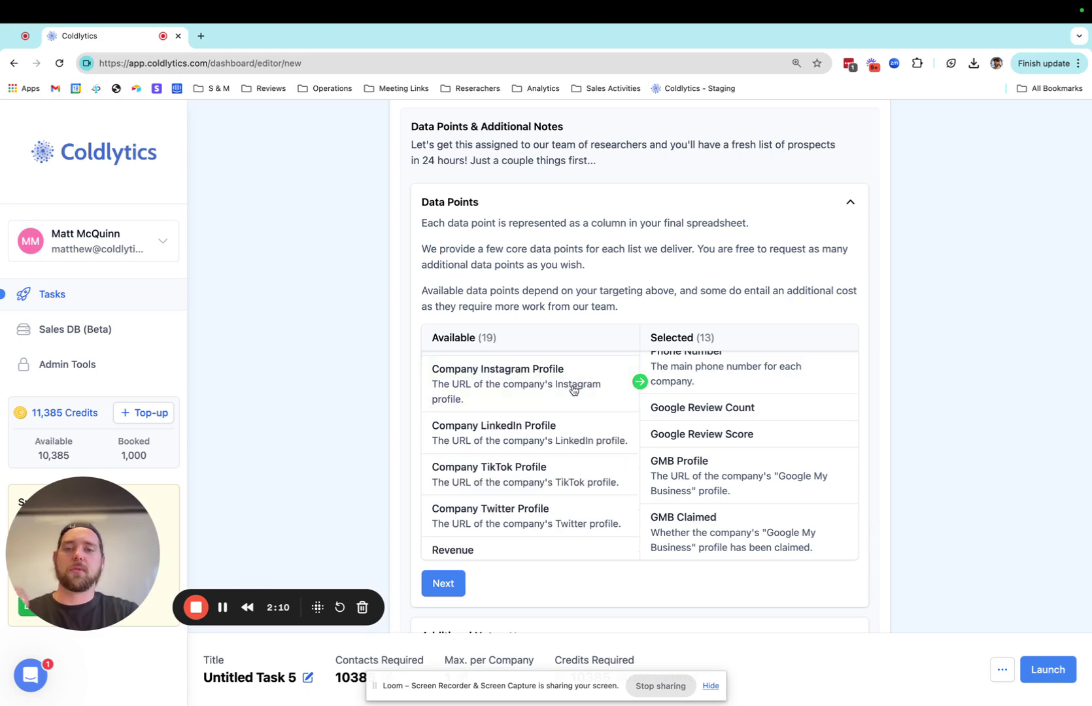
left_click(574, 391)
left_click(574, 393)
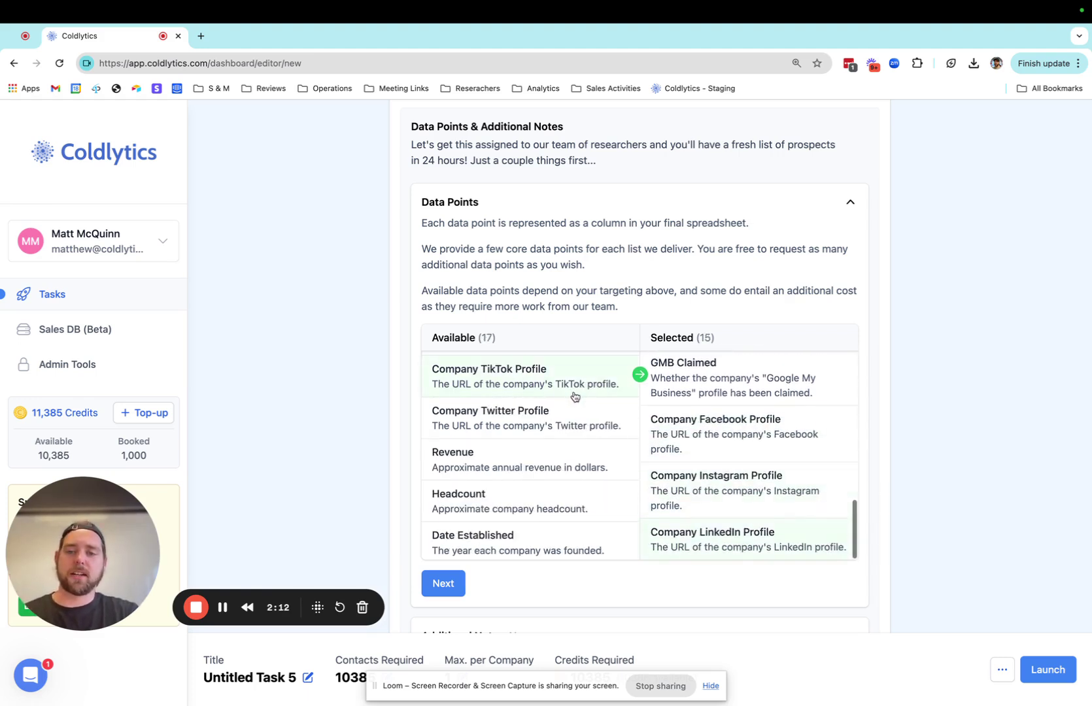
left_click(574, 395)
left_click(574, 394)
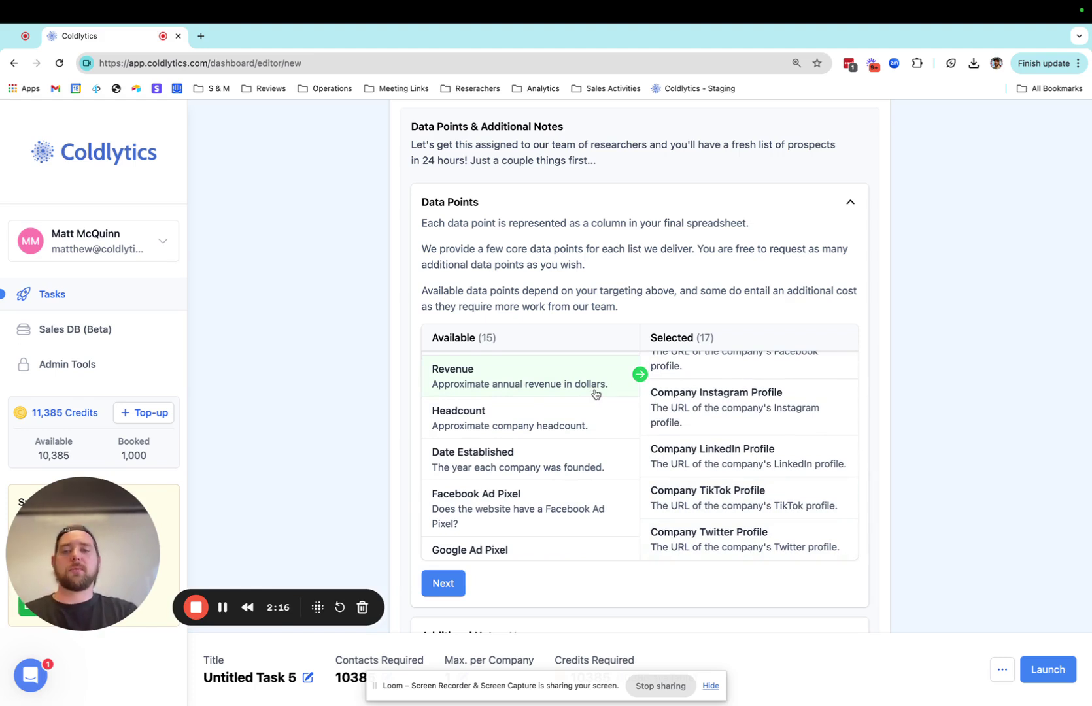
Step: Add Revenue, Headcount and Date Established to the selected data points
left_click(595, 393)
left_click(595, 390)
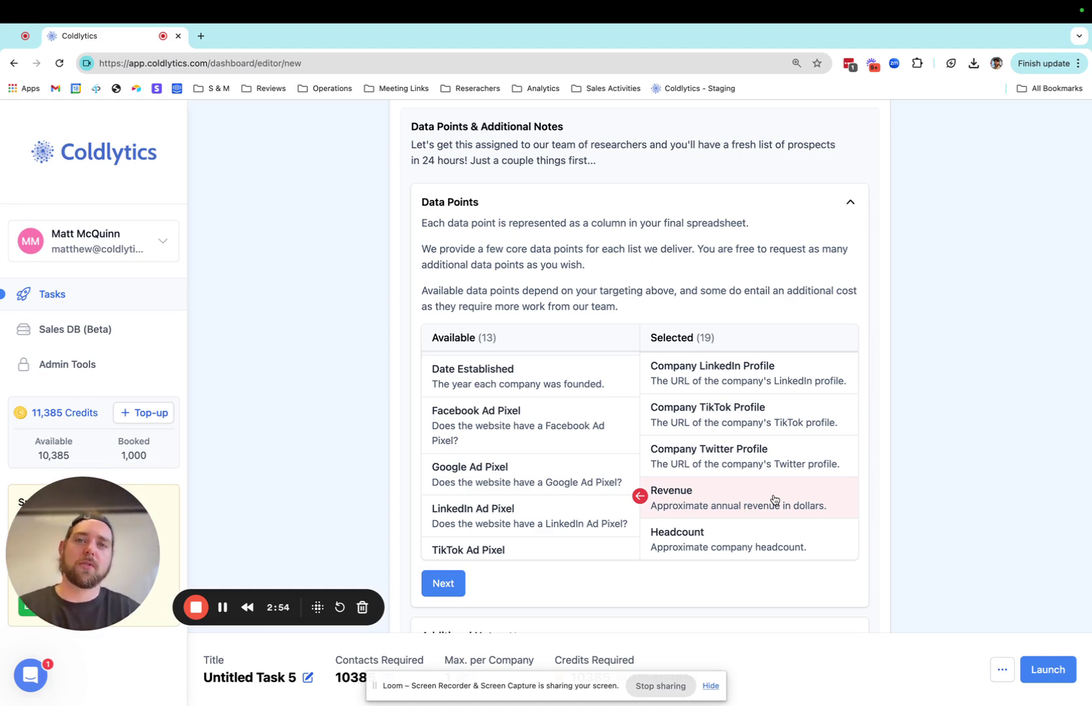
left_click(529, 383)
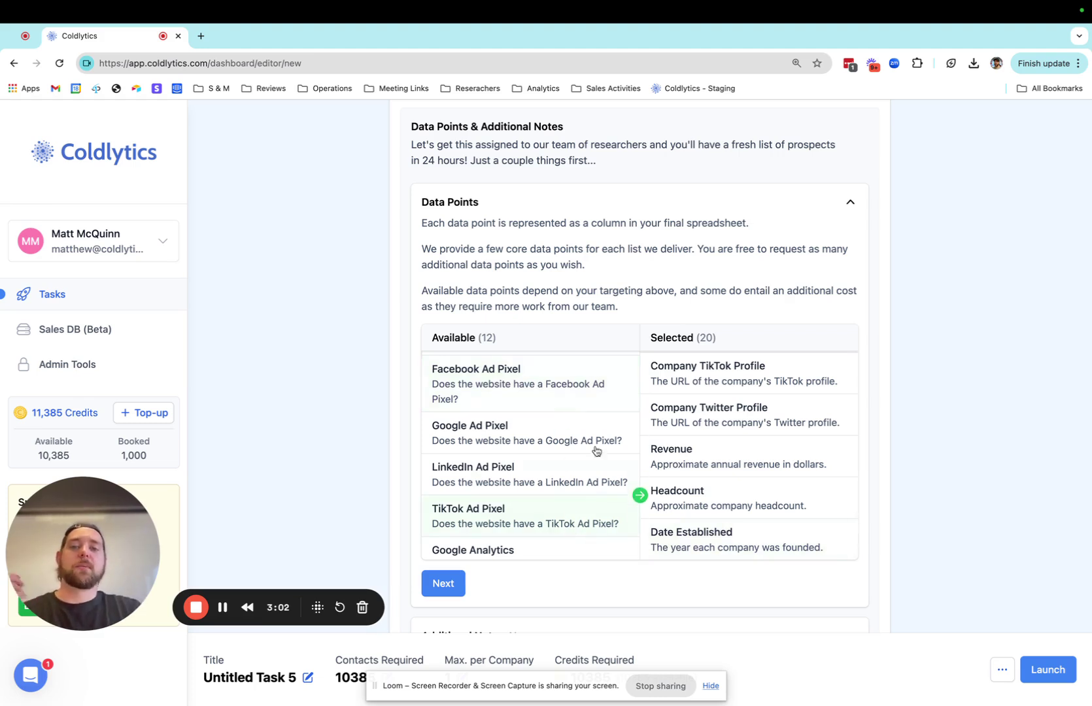
Step: Add the Facebook, Google, LinkedIn and TikTok Ad Pixel checks to the selected data points
left_click(575, 386)
left_click(575, 386)
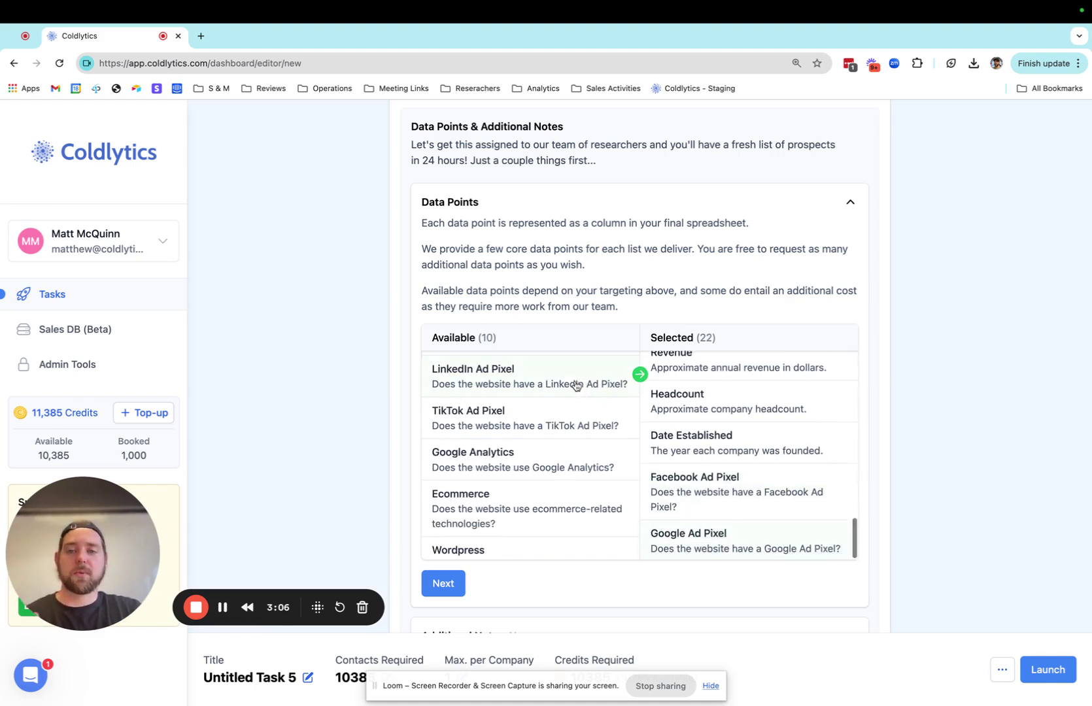
left_click(575, 386)
left_click(575, 386)
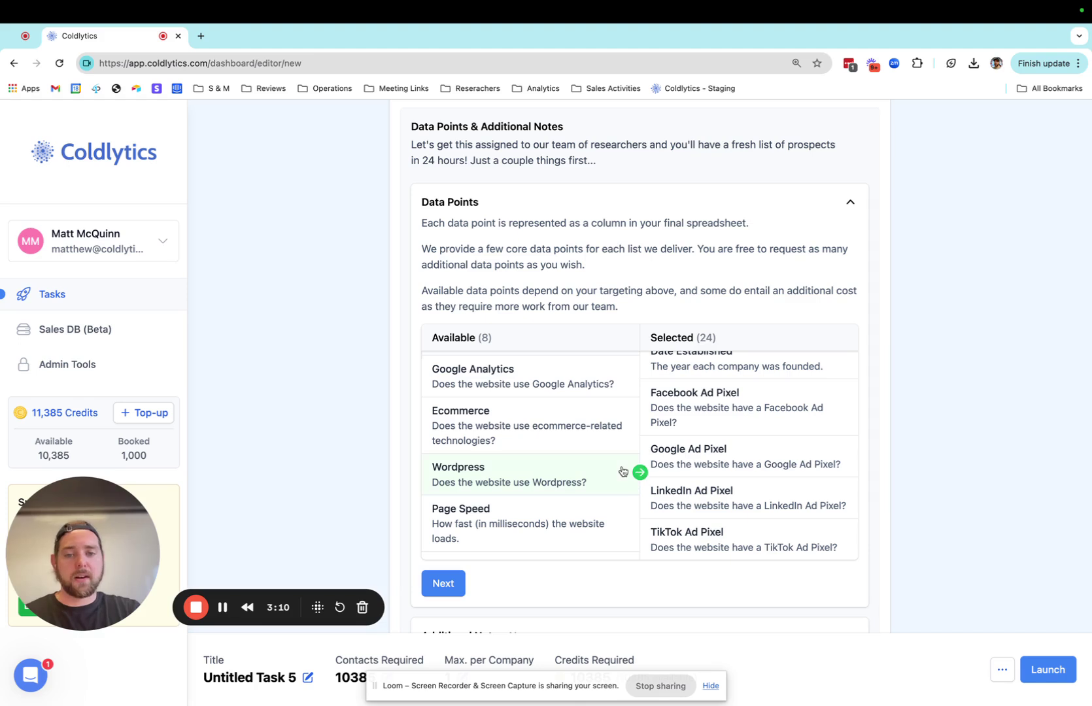
Step: Add the website data points Google Analytics, Ecommerce, Wordpress and Page Speed to the selection
left_click(571, 387)
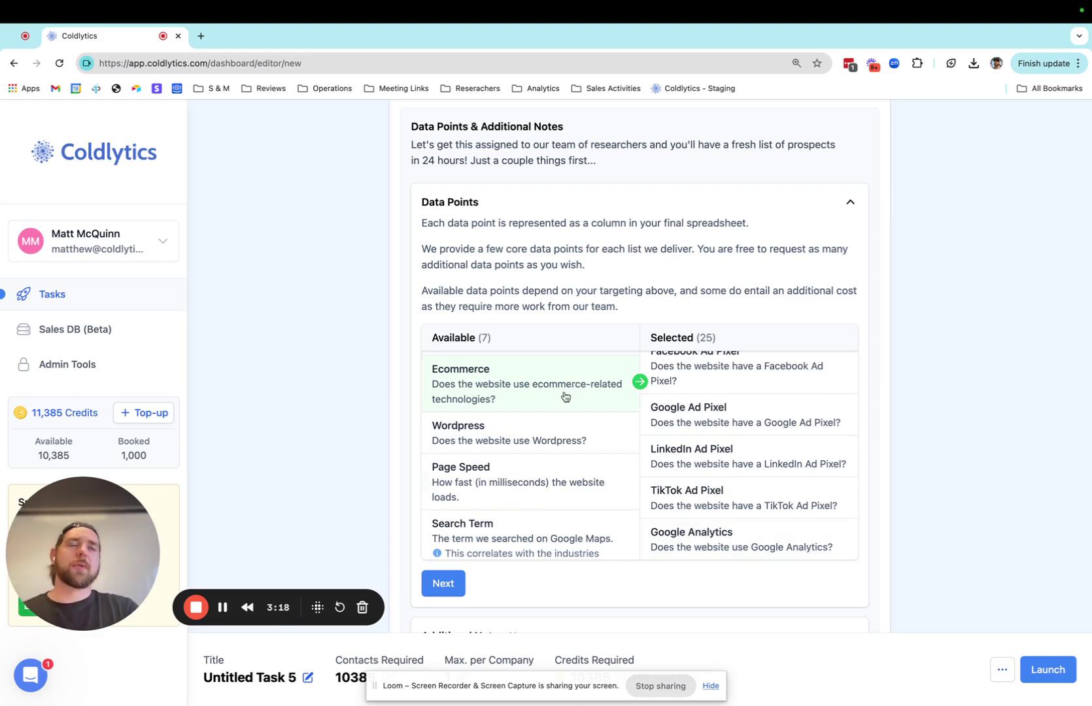
left_click(565, 396)
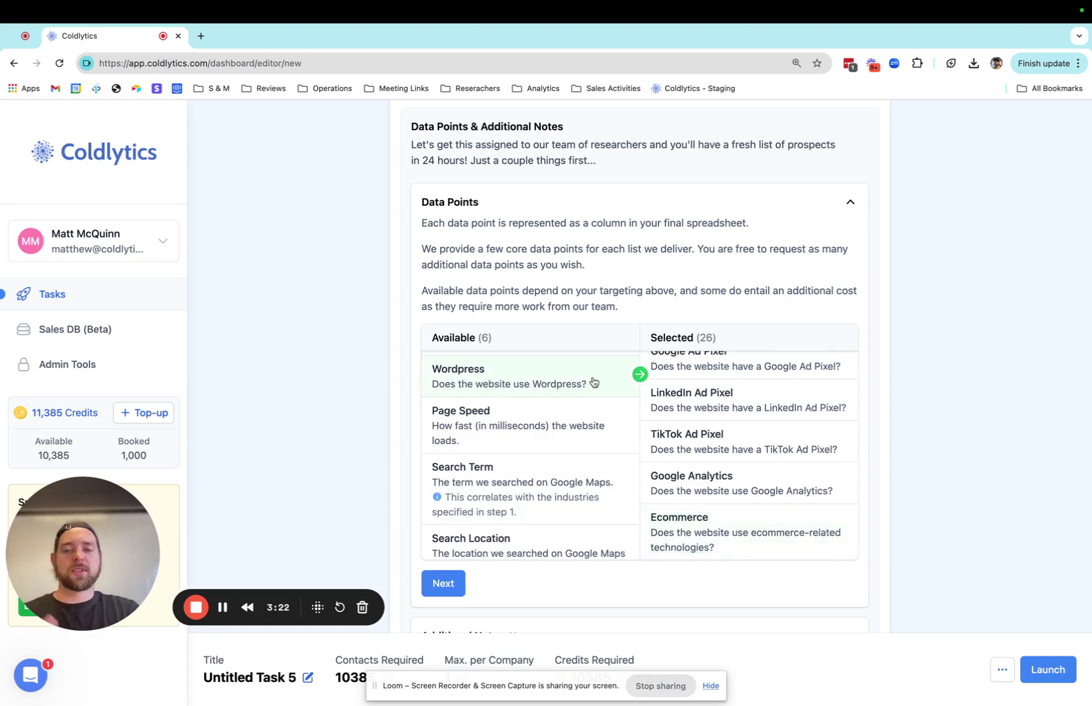
left_click(593, 382)
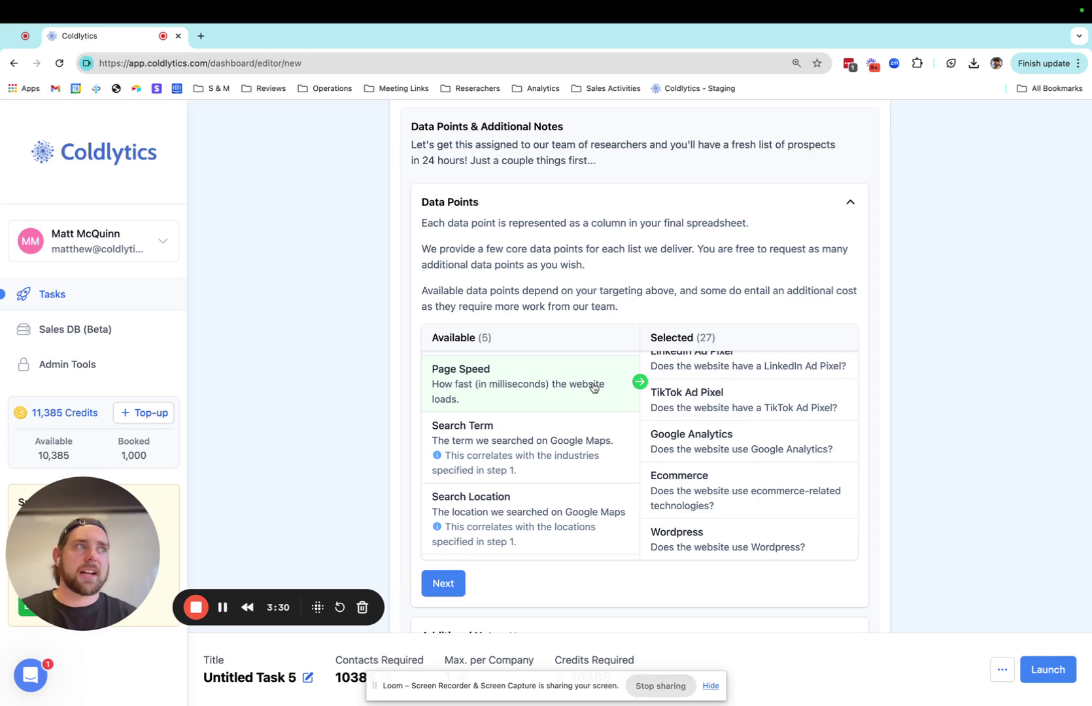
left_click(594, 387)
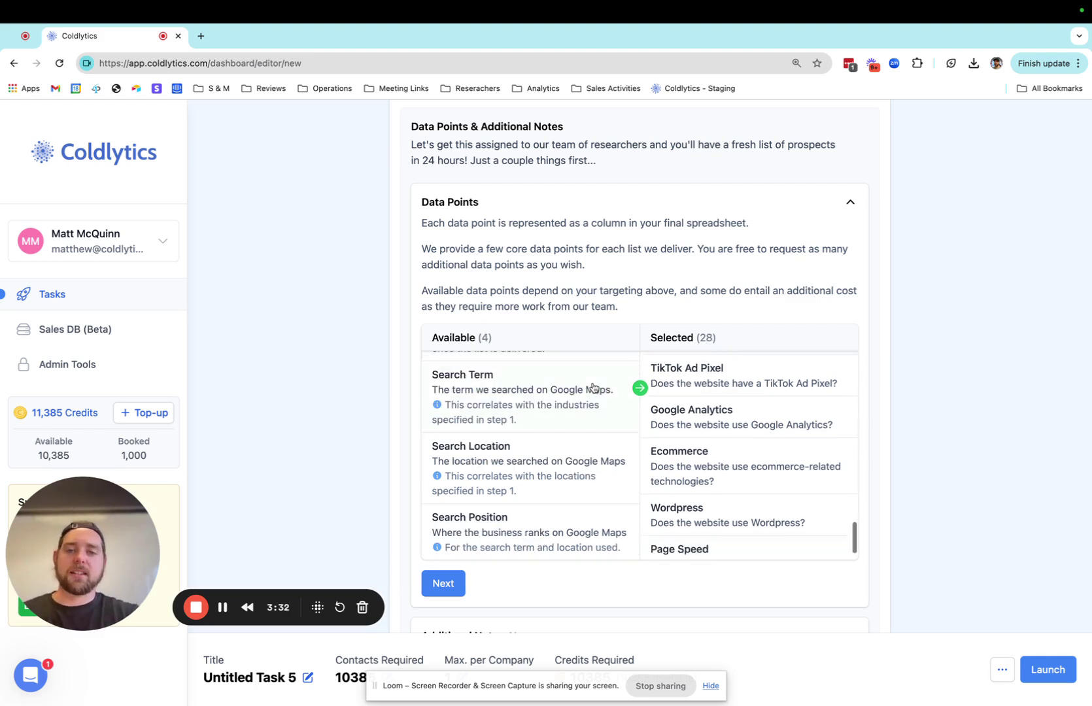
Step: Review the unselected Search Term, Search Location and Search Position data points against the task's location and industry targeting
scroll(571, 403, "down", 2)
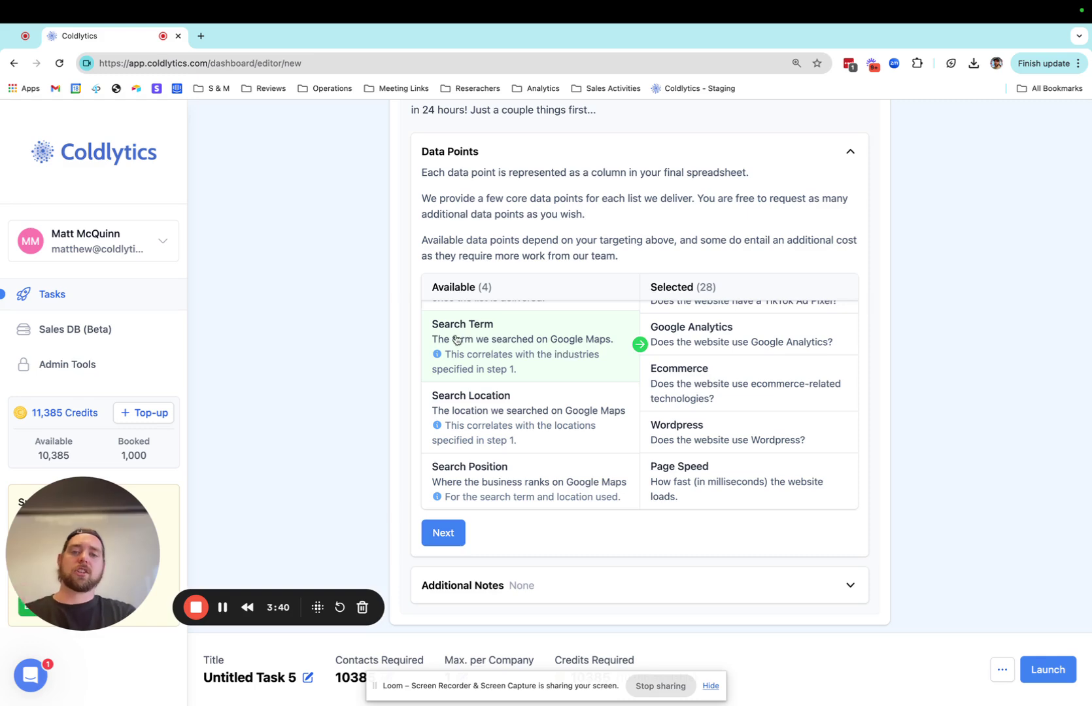
scroll(371, 355, "up", 4)
scroll(371, 355, "down", 2)
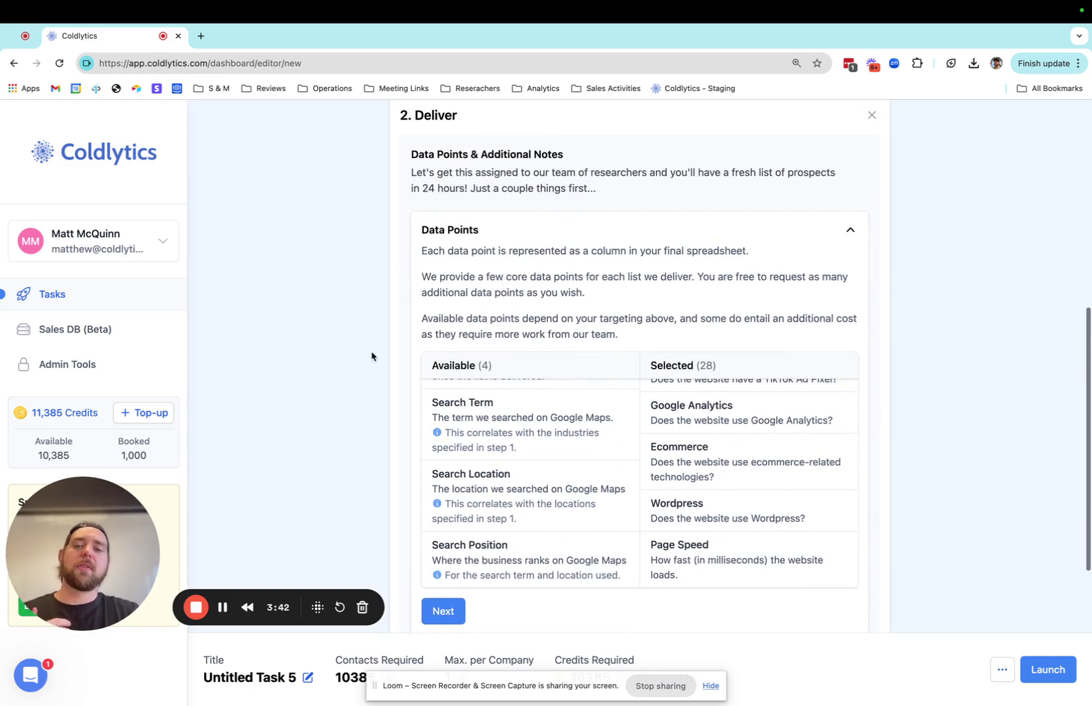
scroll(770, 451, "up", 5)
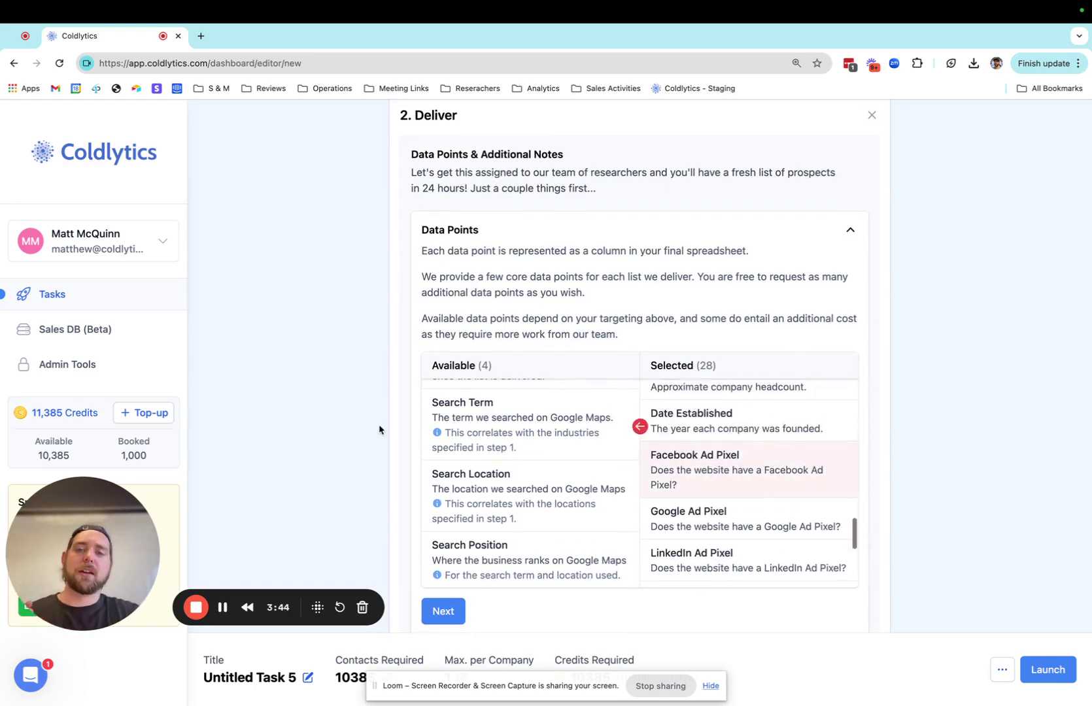
scroll(379, 429, "up", 3)
scroll(379, 429, "up", 3)
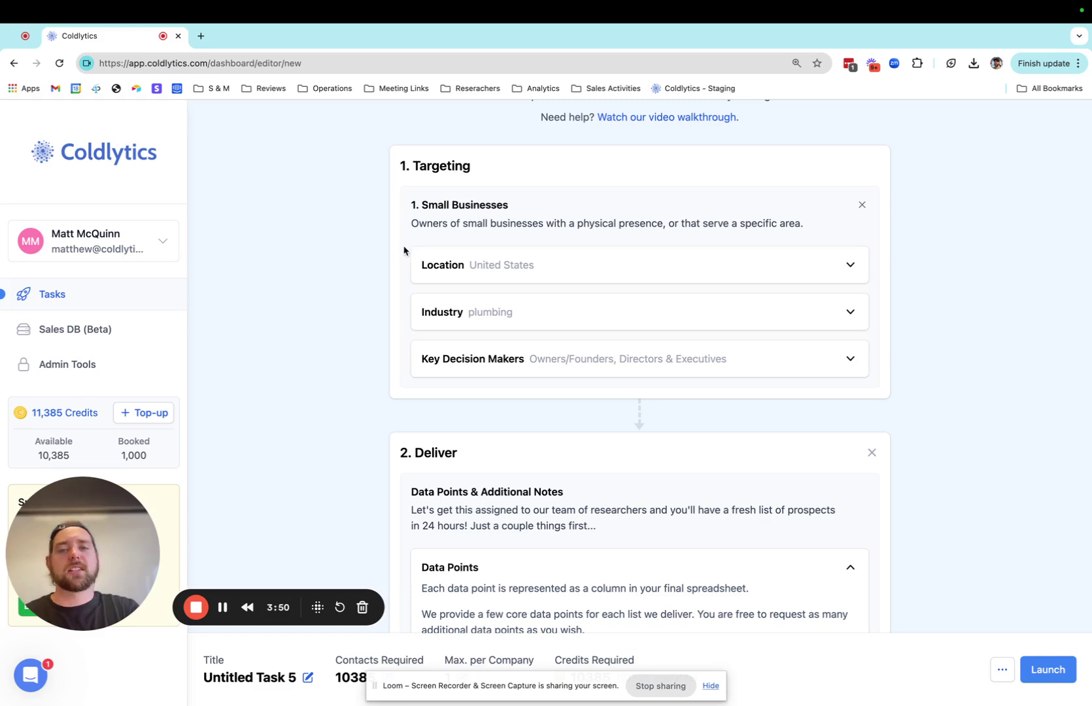
scroll(410, 250, "down", 2)
scroll(410, 251, "down", 5)
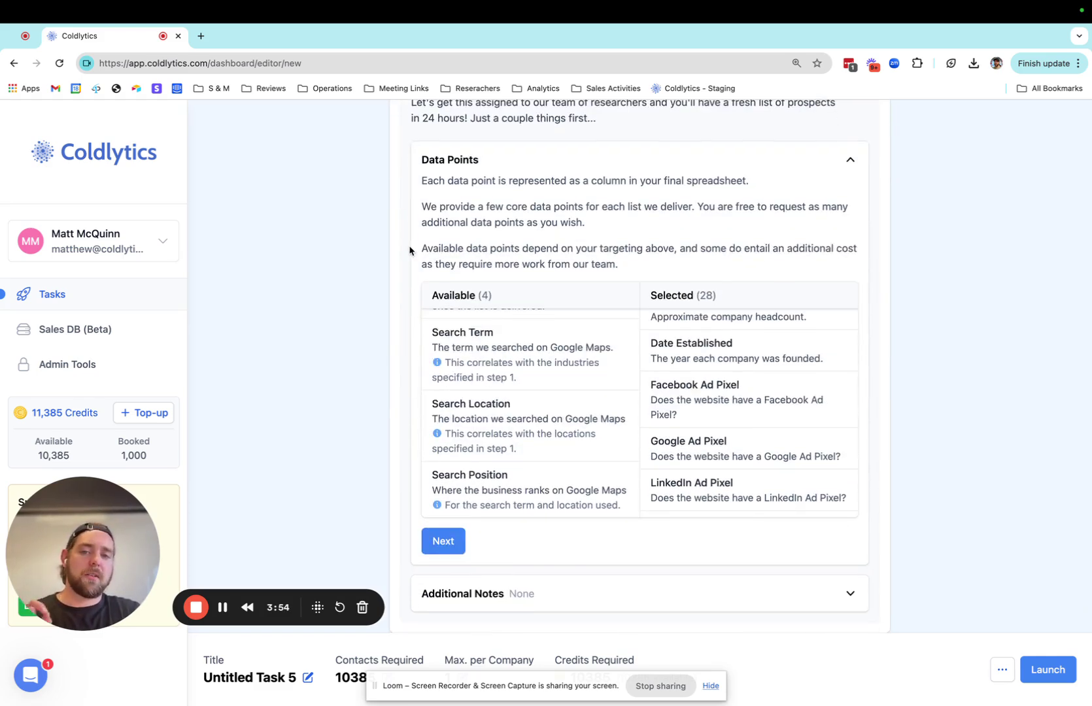
Step: Add Search Term, Search Location and Search Position to the selected data points and continue to the additional notes
scroll(410, 250, "down", 1)
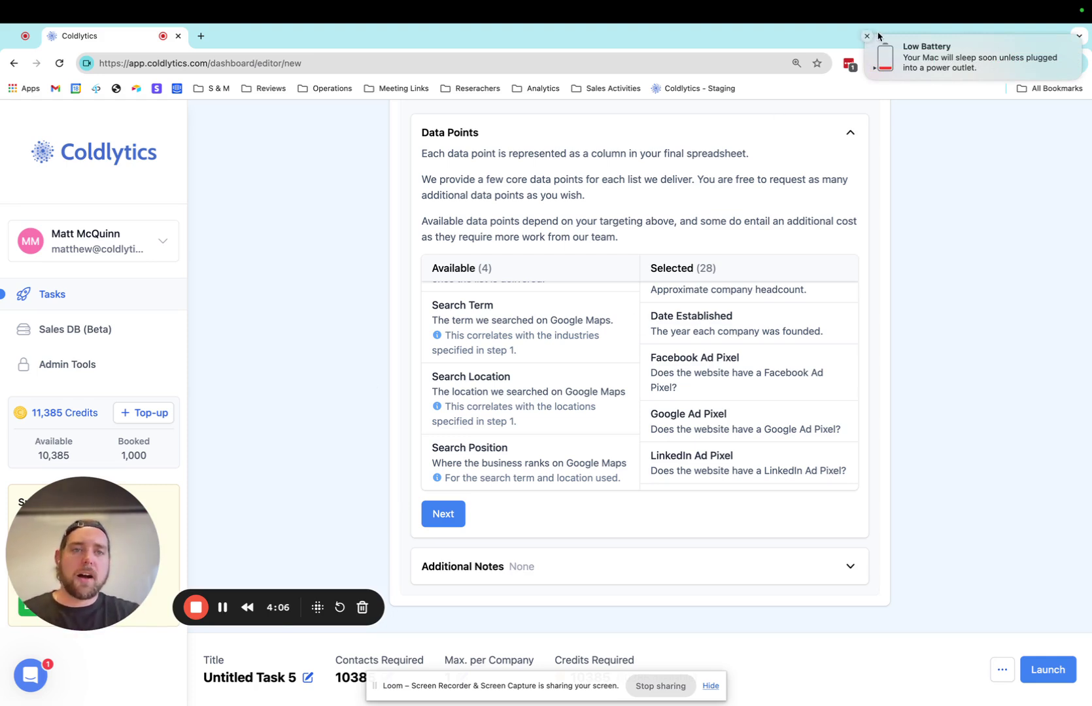
left_click(869, 36)
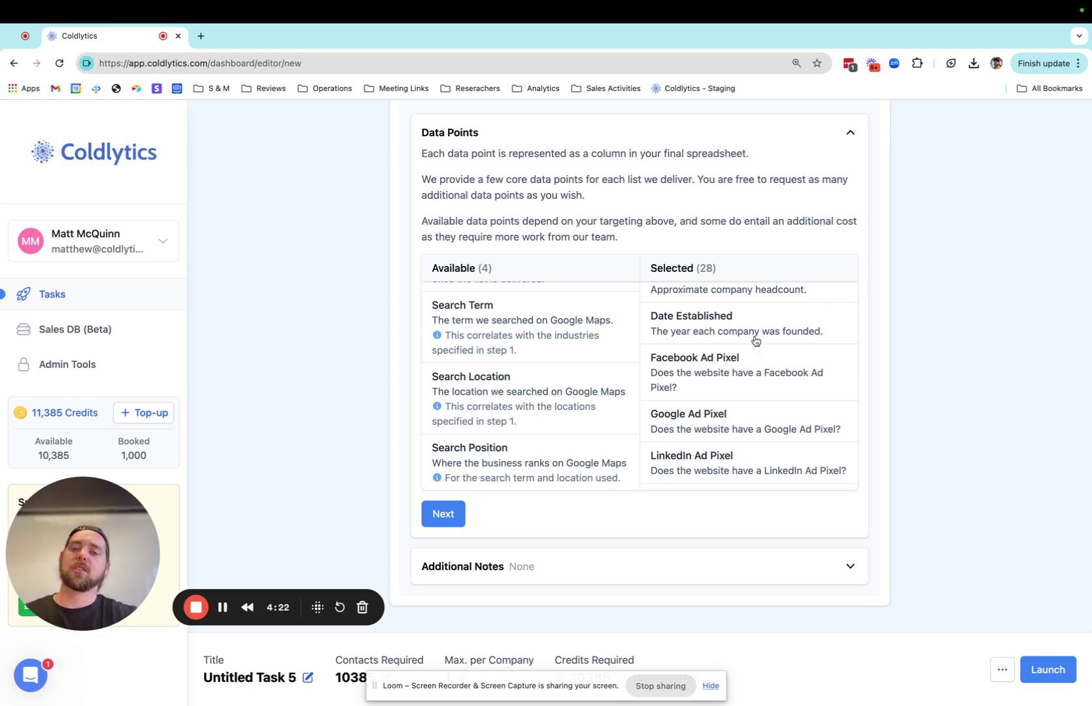
left_click(530, 344)
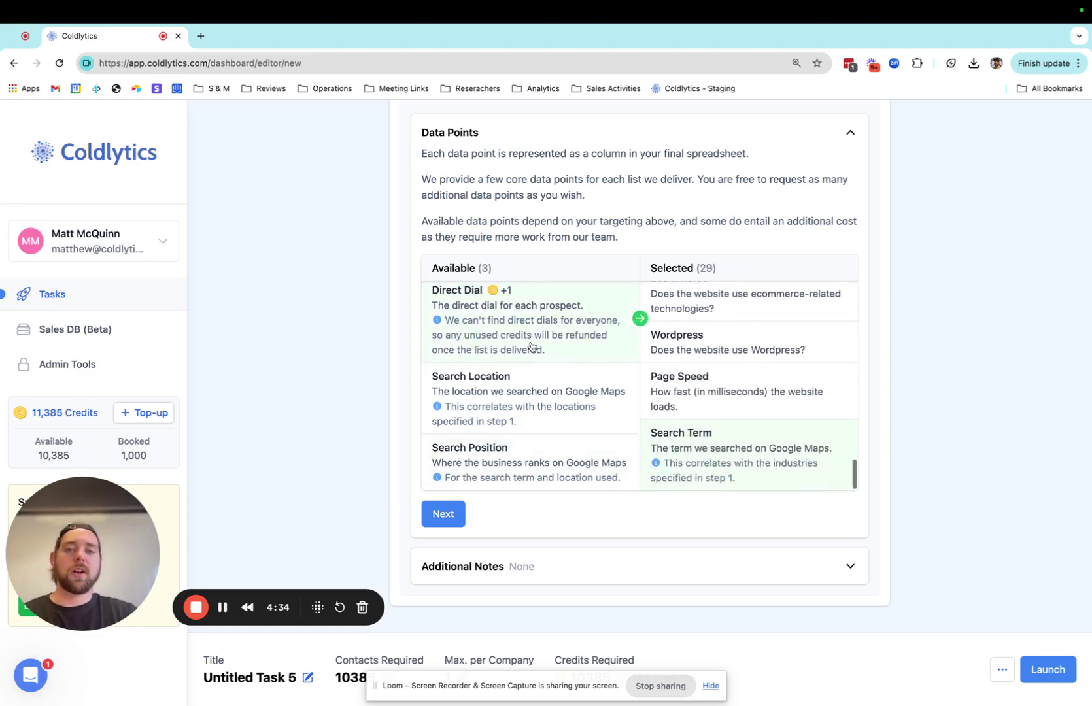
left_click(533, 394)
left_click(534, 404)
left_click(443, 515)
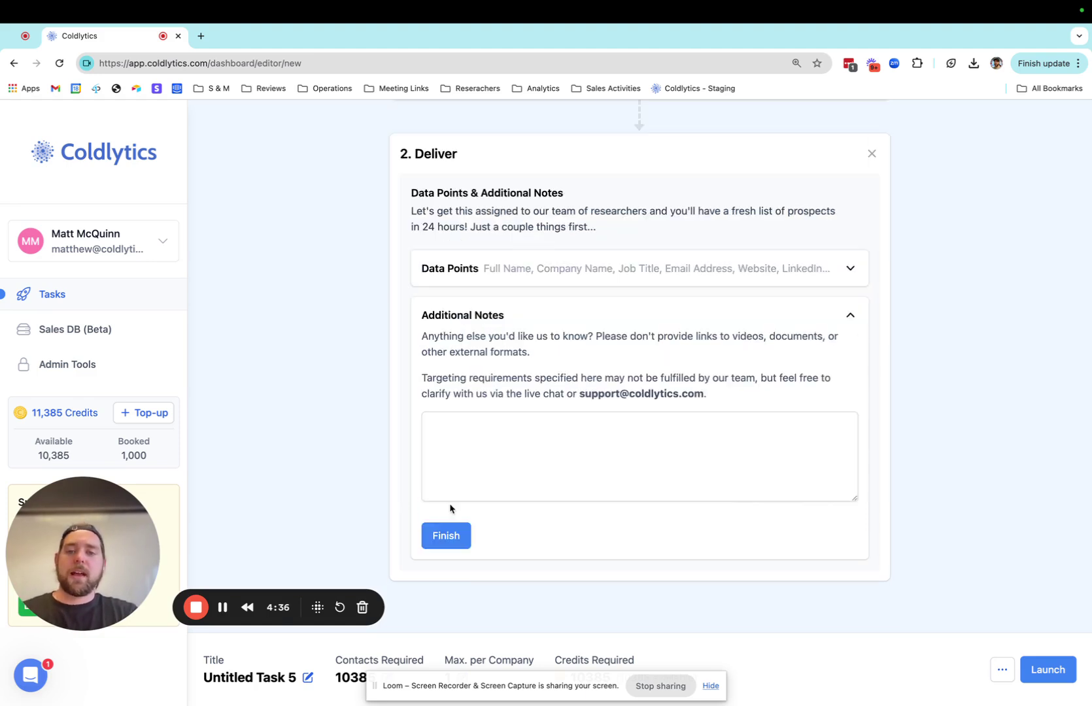
left_click(486, 461)
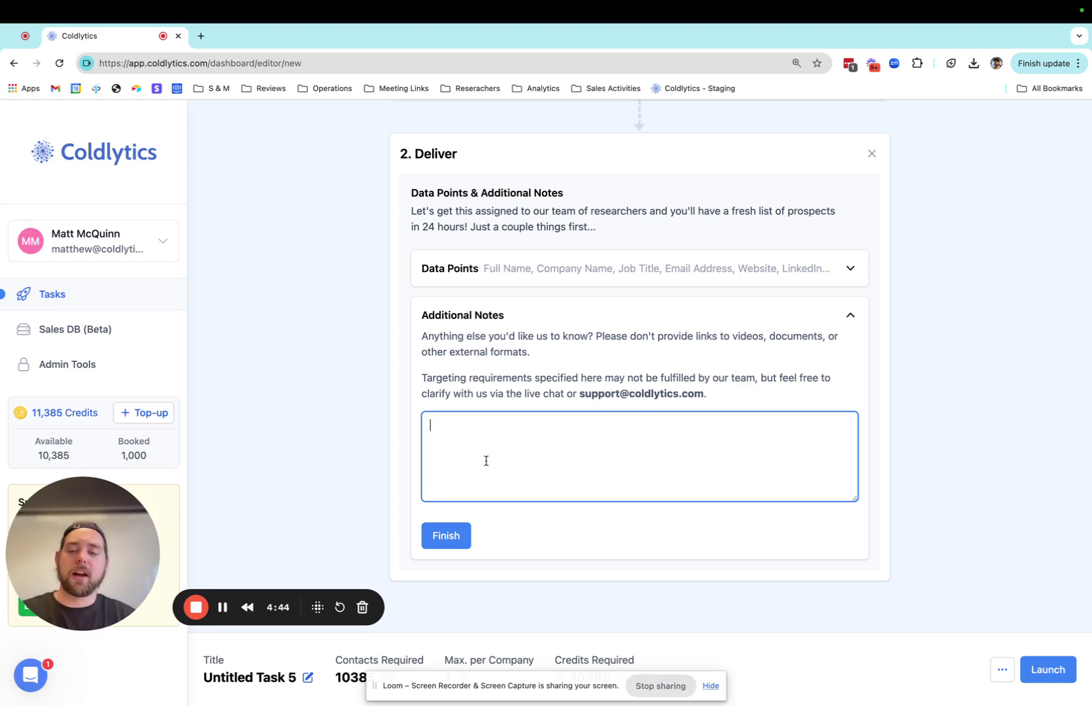
type("10+")
key("BackSpace")
key("BackSpace")
key("BackSpace")
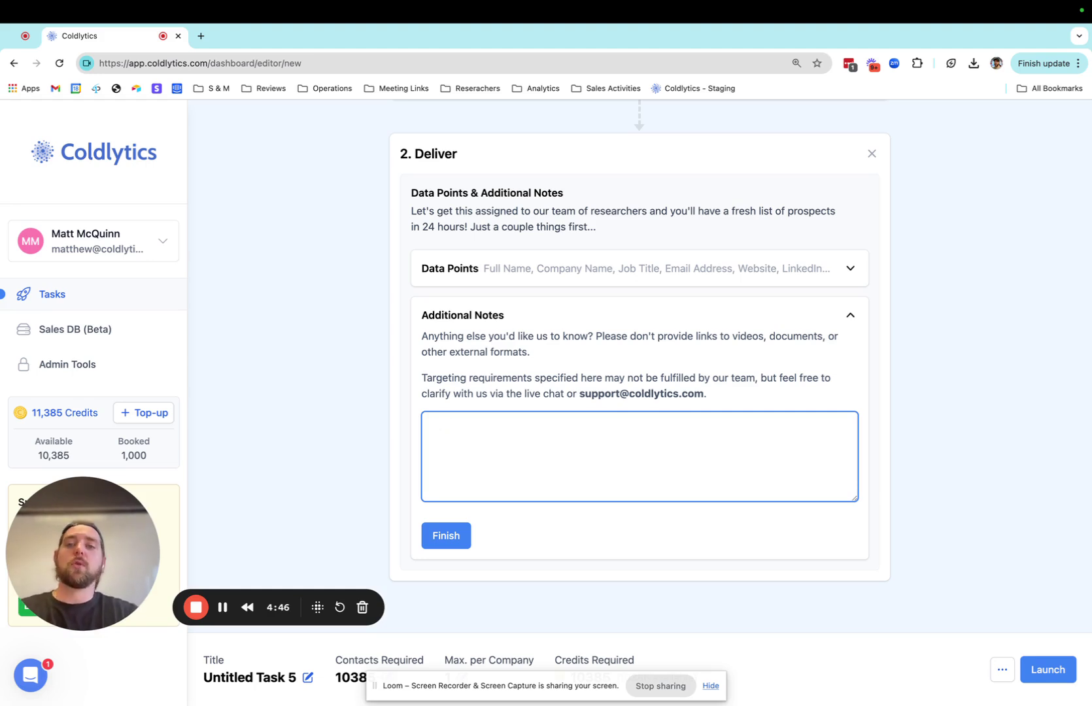
Step: Enter the additional note "Please limit employee headcount to 3+ employees" and finish the delivery section
type("Ple")
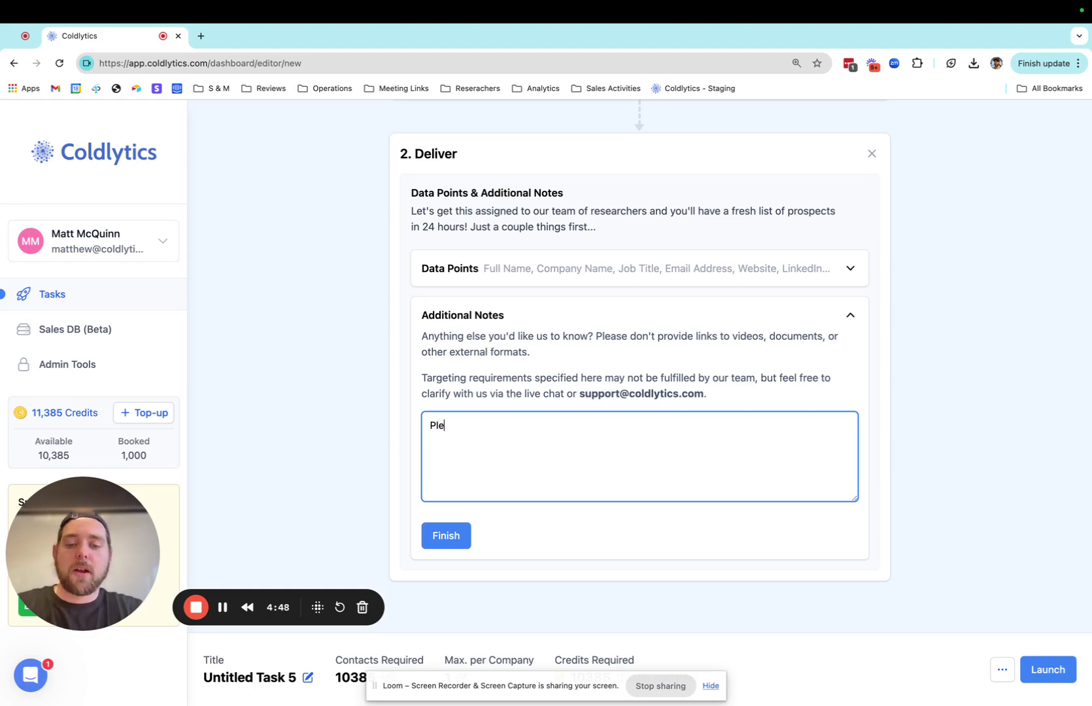
type("ase limit employe")
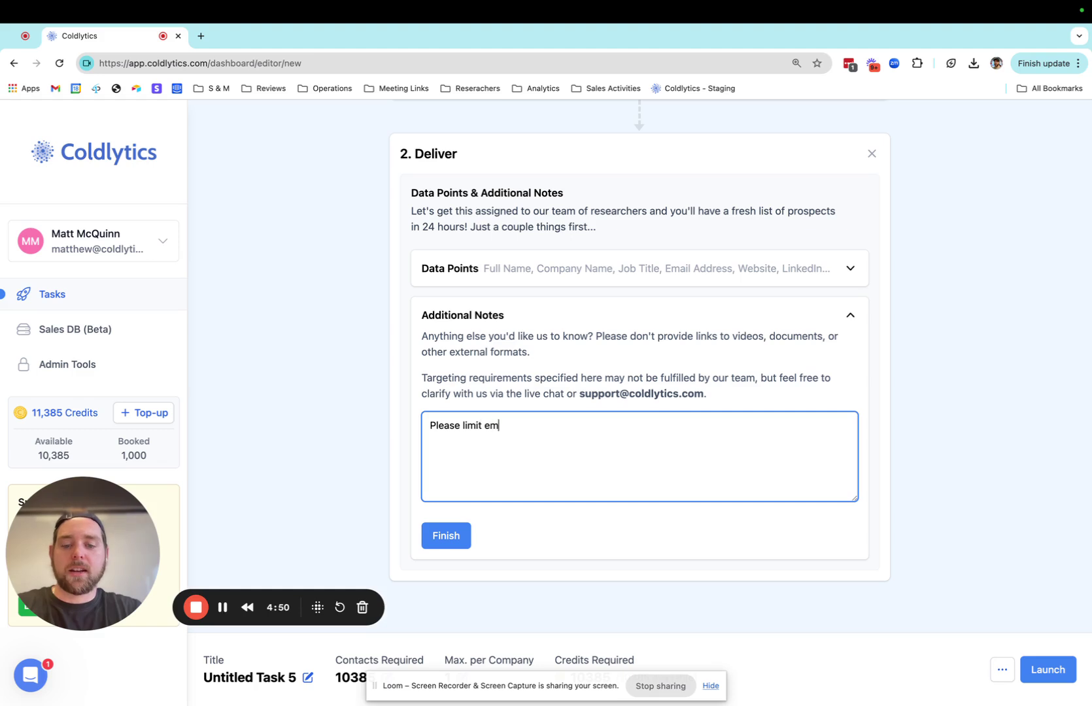
key("BackSpace")
key("BackSpace")
key("BackSpace")
type("oyee et")
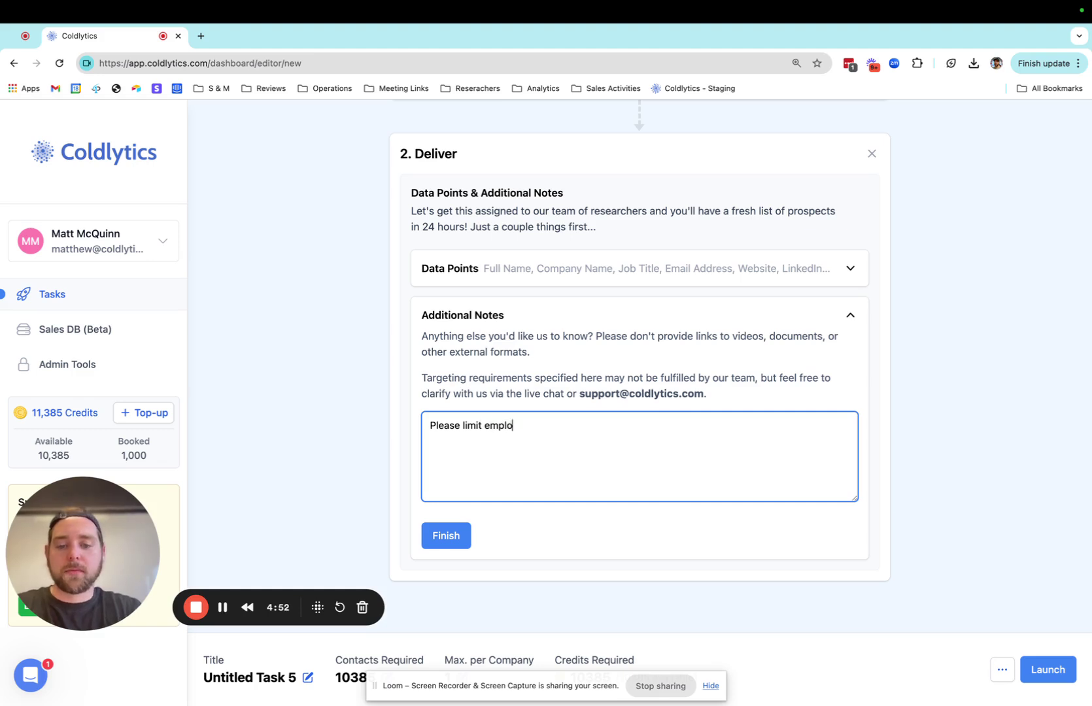
key("BackSpace")
key("BackSpace")
type("headcou")
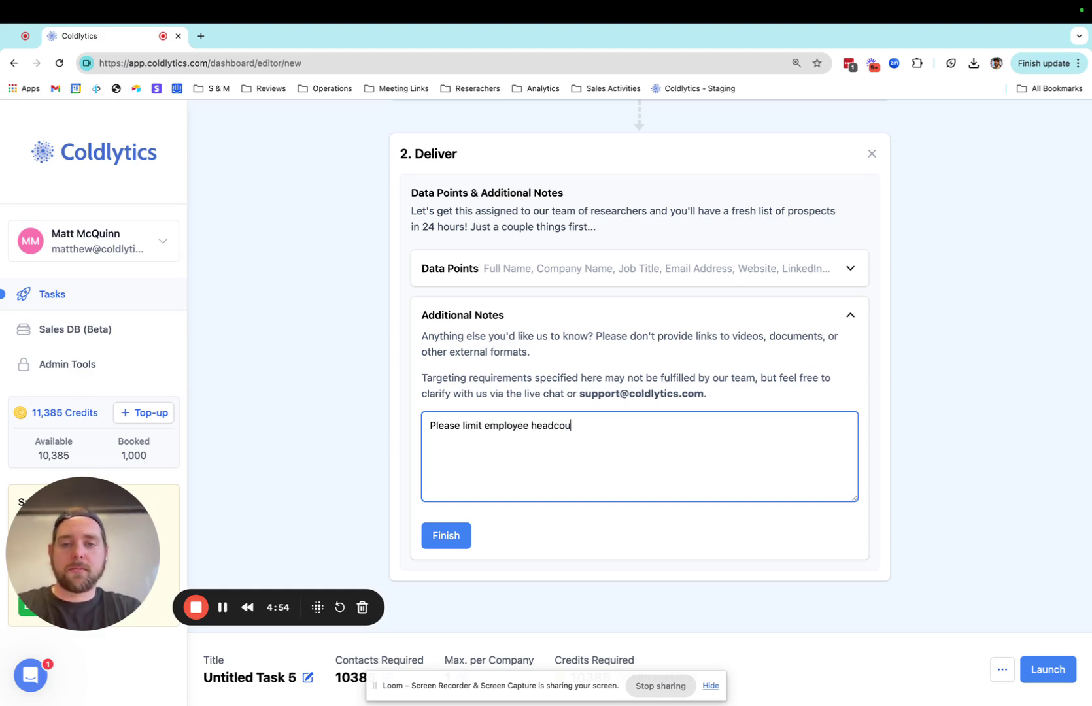
type("nt to 3+")
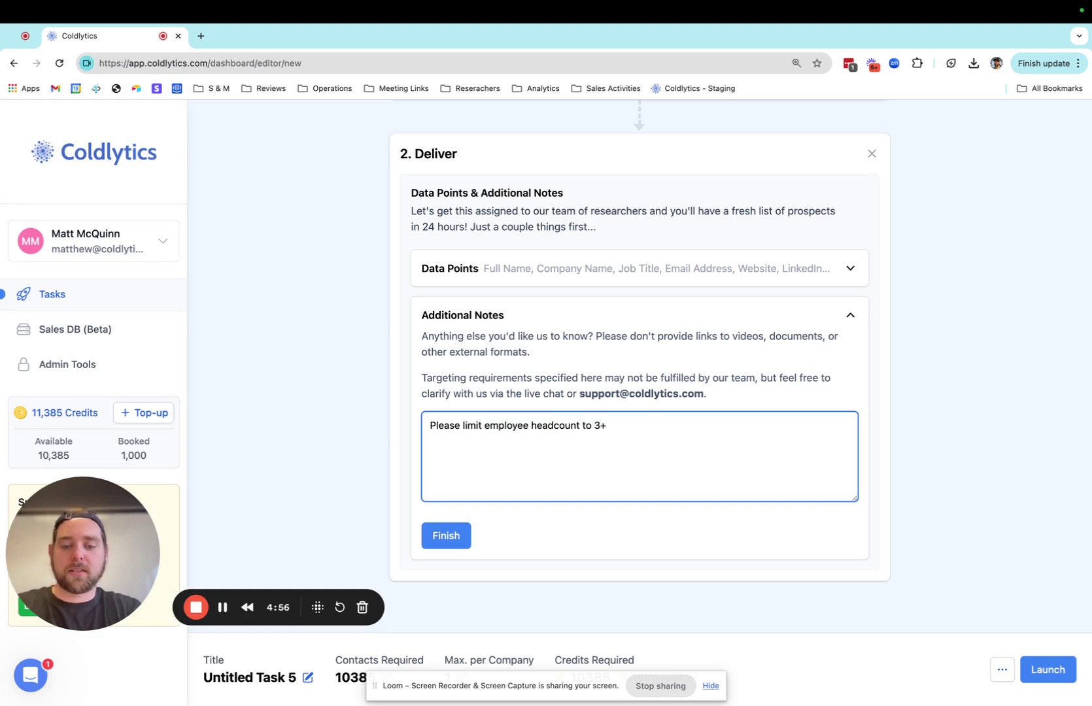
type(" emlpoyees")
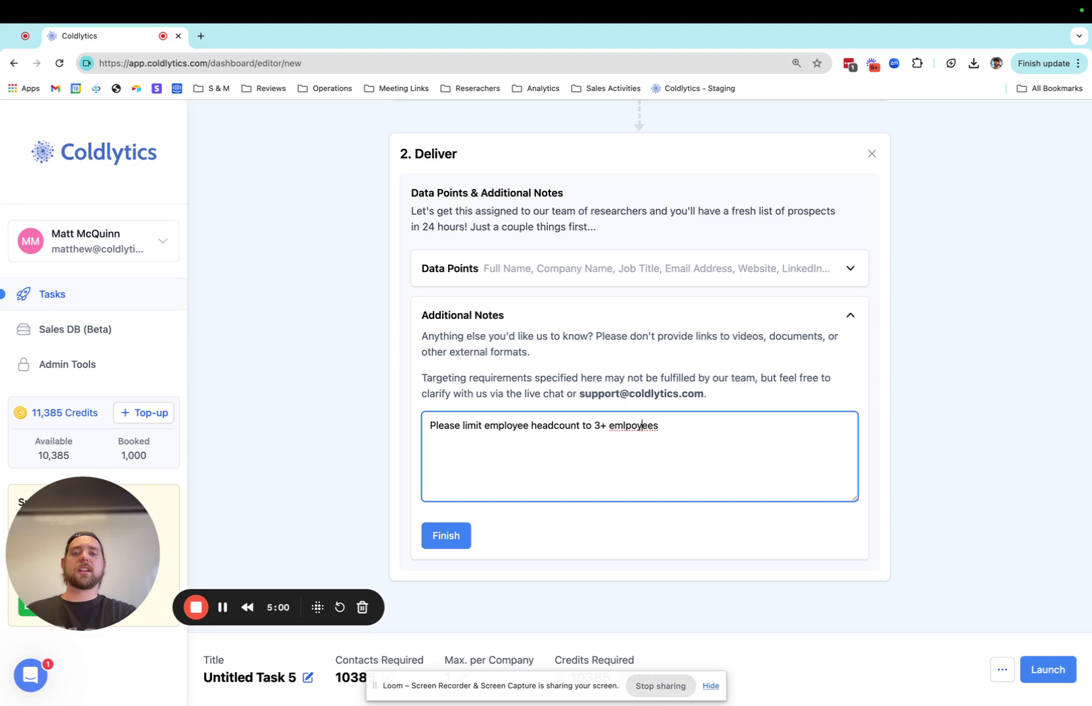
left_click(631, 426)
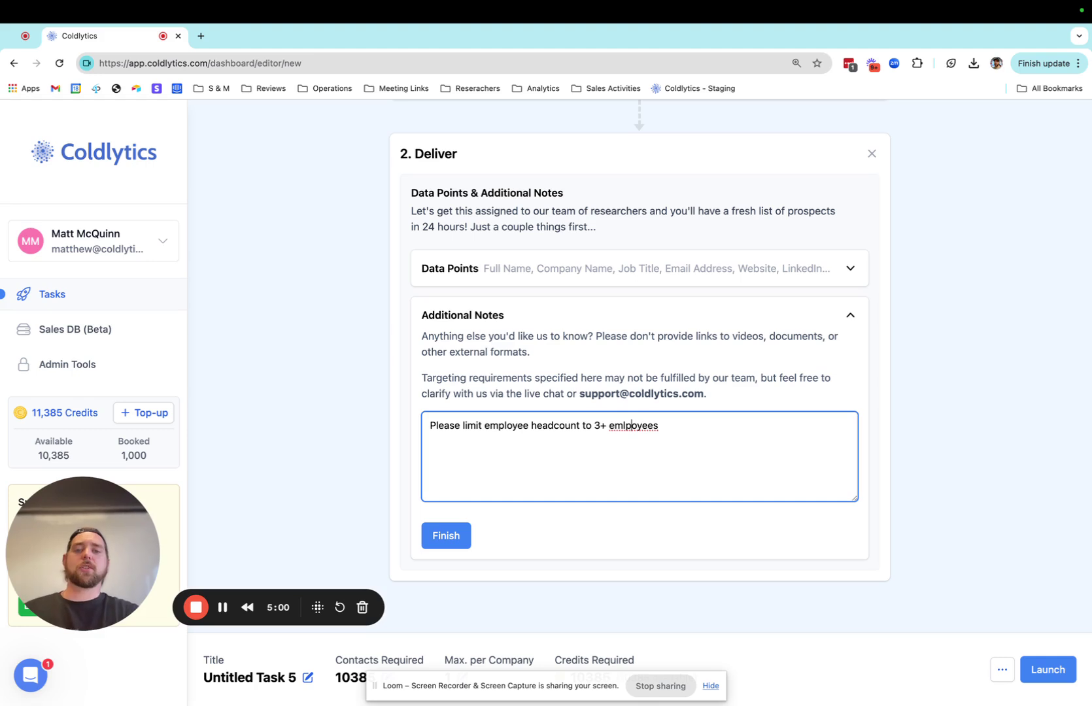
key("BackSpace")
key("BackSpace")
type("pl")
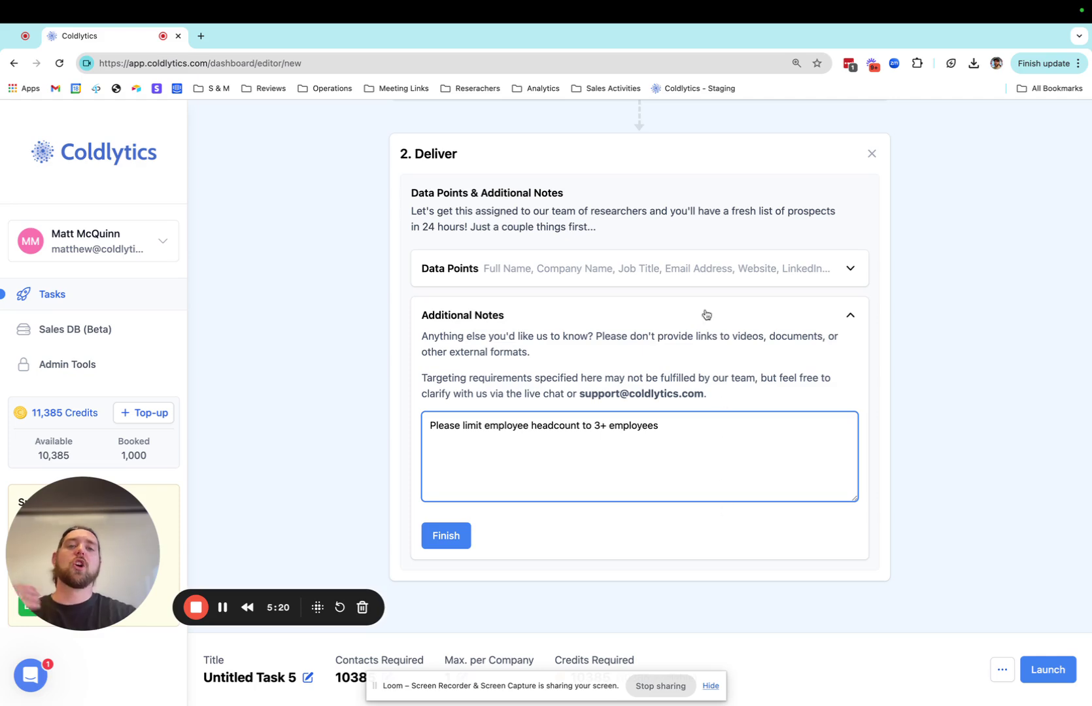
scroll(695, 275, "up", 5)
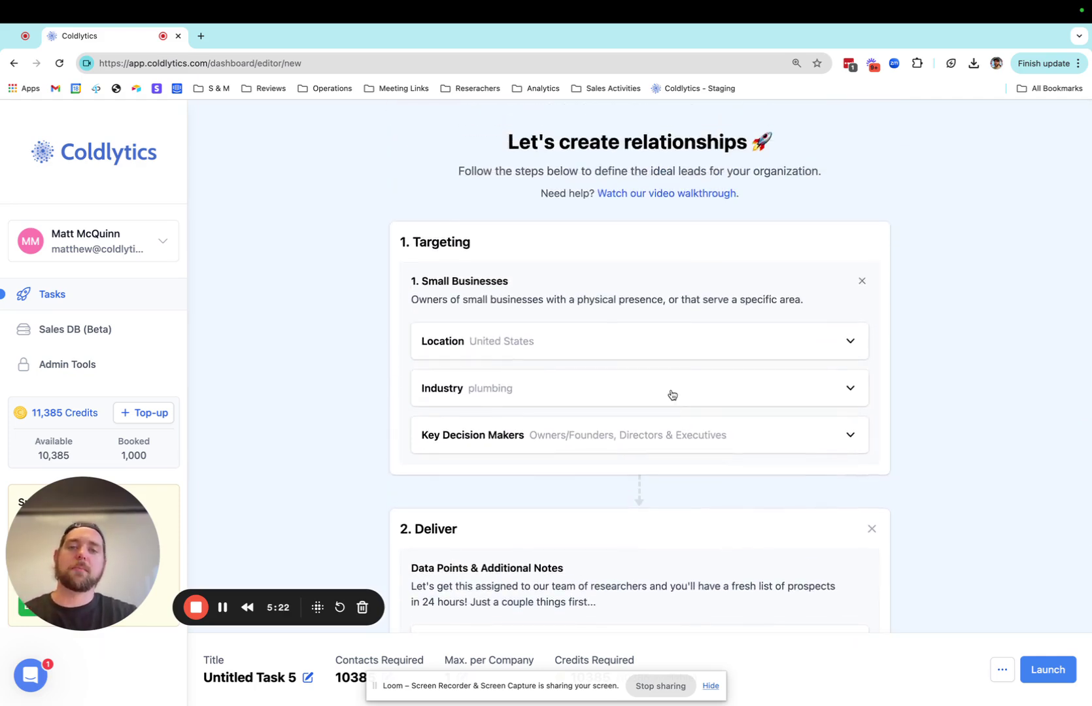
scroll(672, 393, "down", 5)
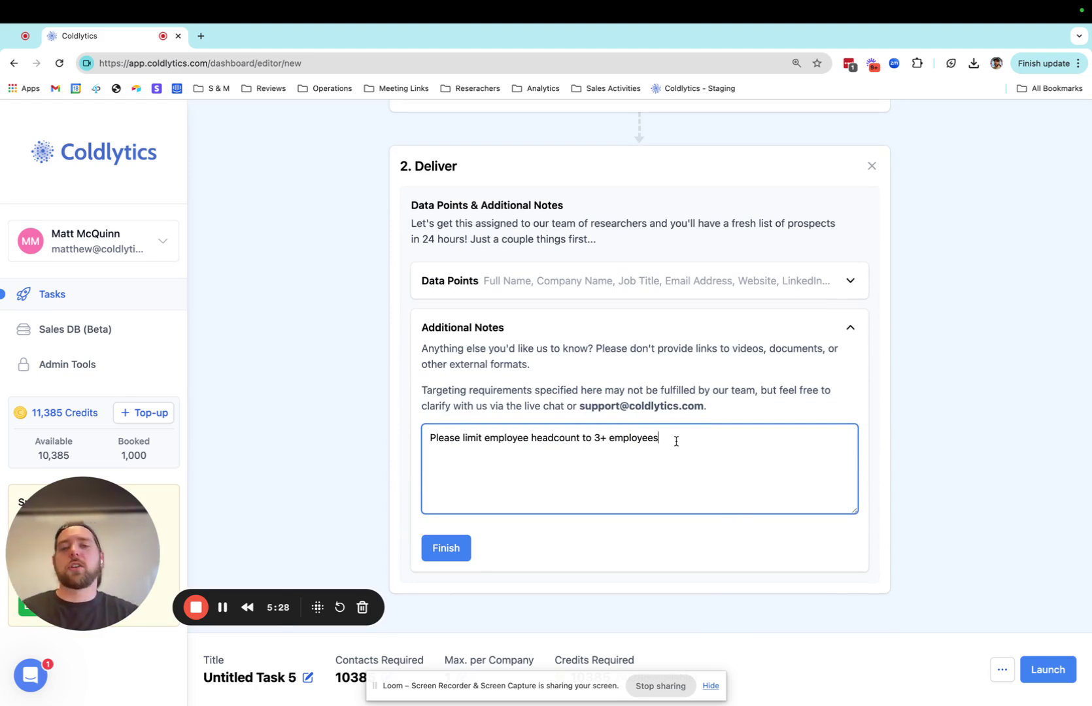
left_click(446, 548)
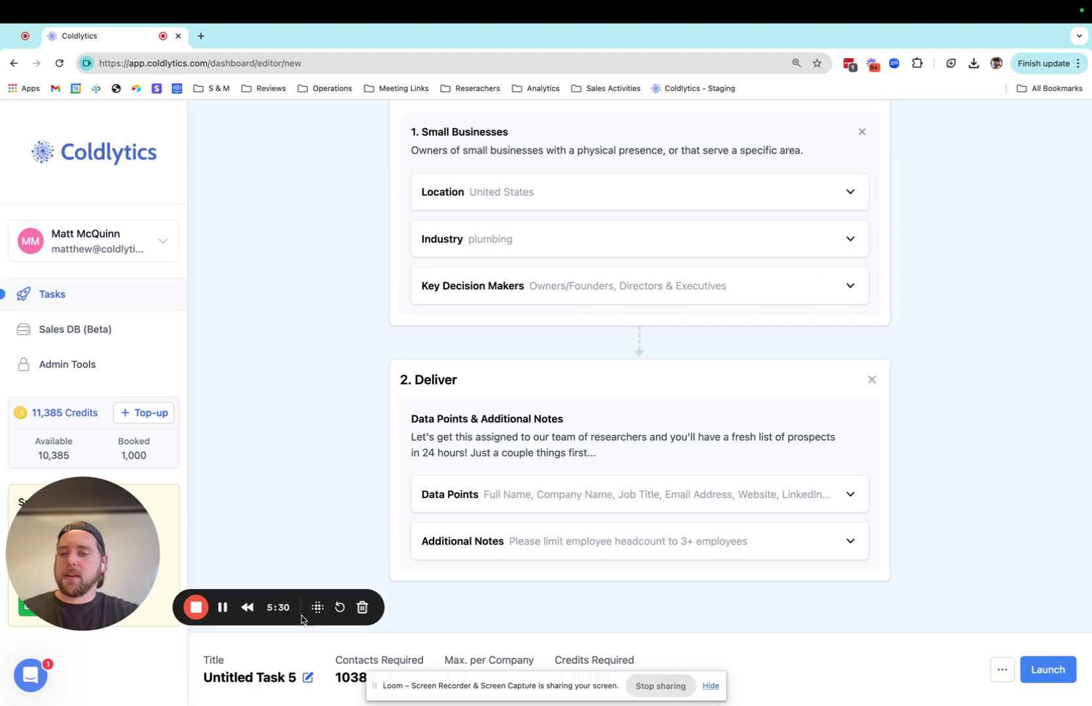
Step: Rename the task "Coldlytics Tutorial for Plumbers"
left_click_drag(502, 693, 530, 625)
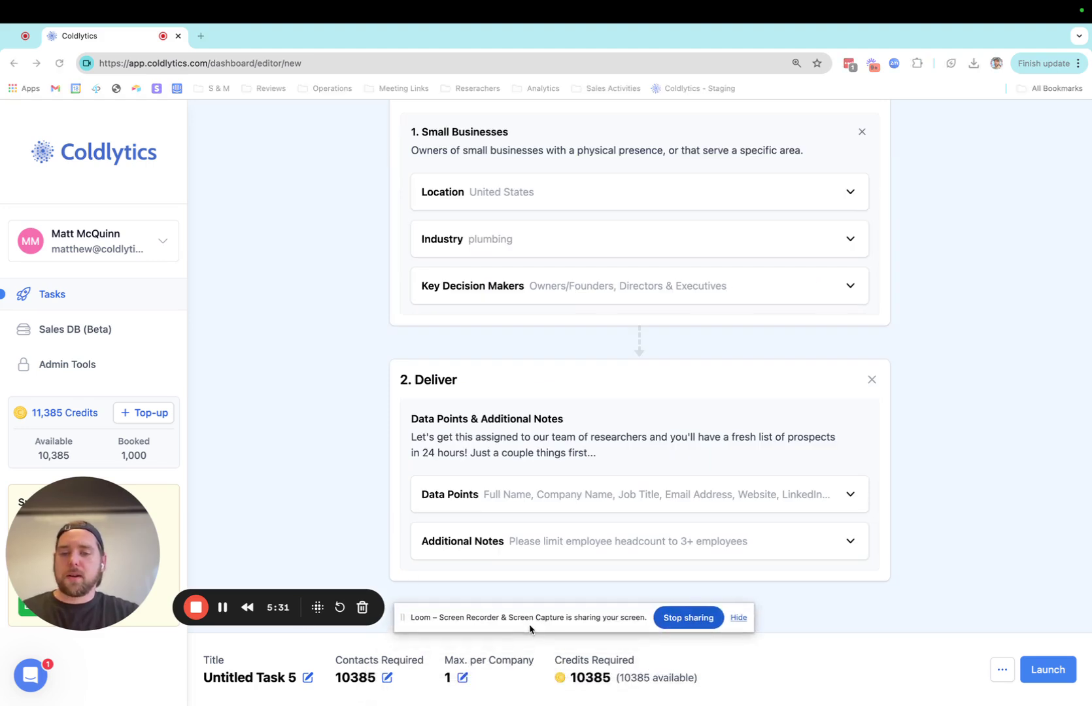
left_click(302, 678)
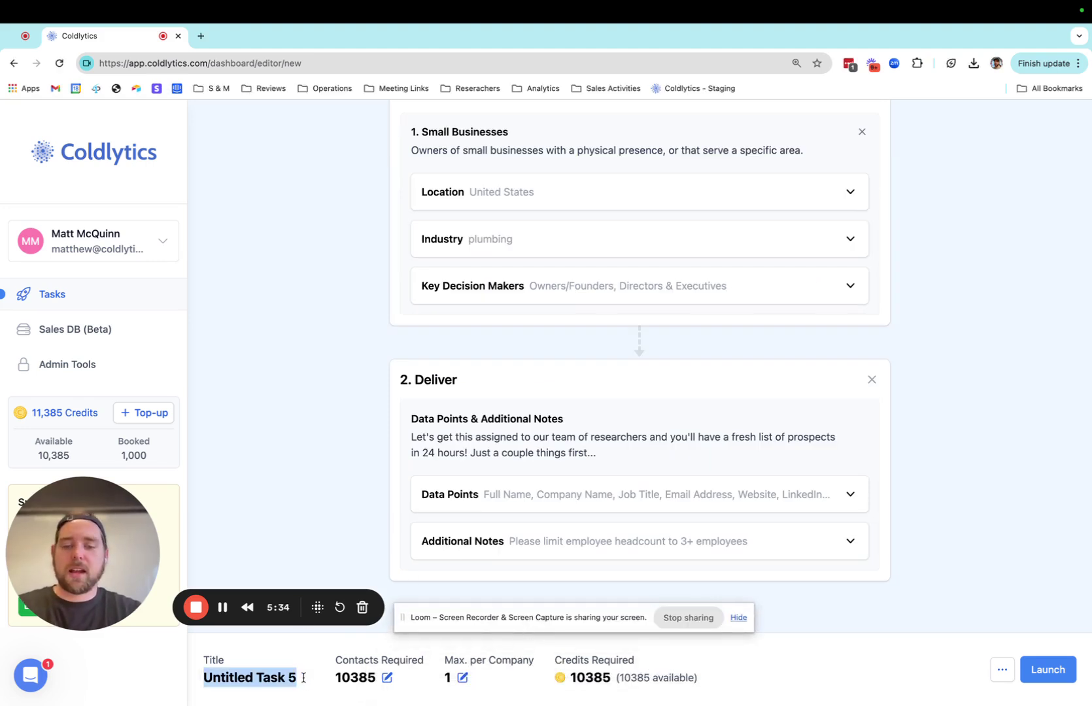
type("Coldlytics")
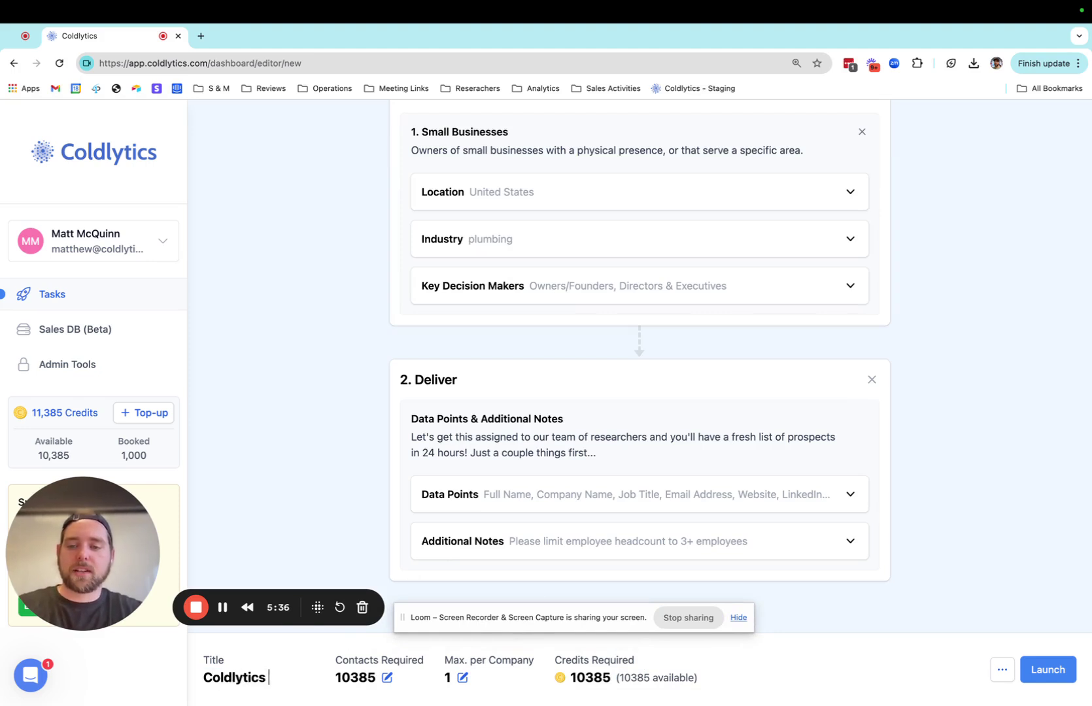
type(" Tutorial fo")
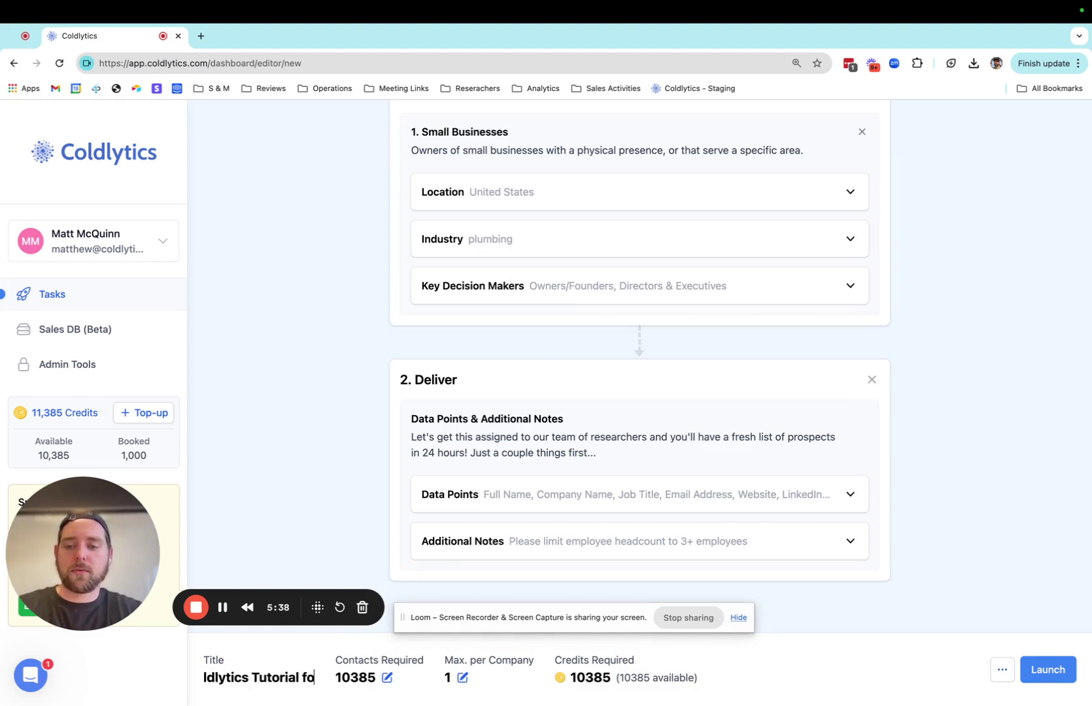
type("r Plumbers")
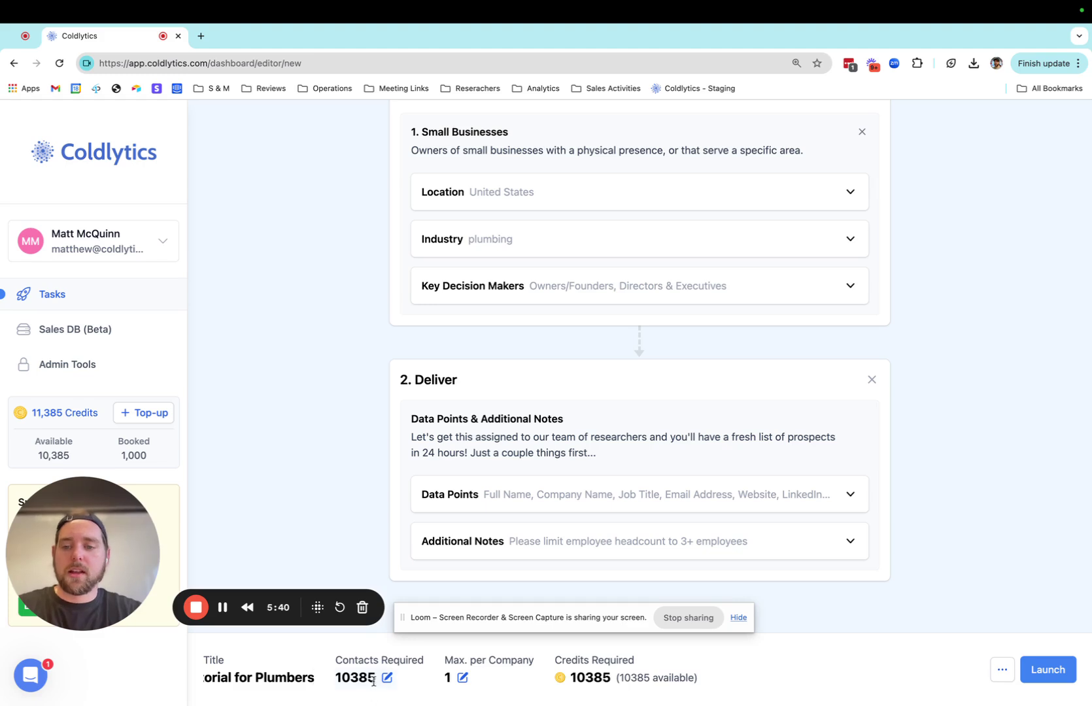
key("Return")
Step: Set the task's required contacts to 5000 and the maximum per company to 2
left_click(488, 680)
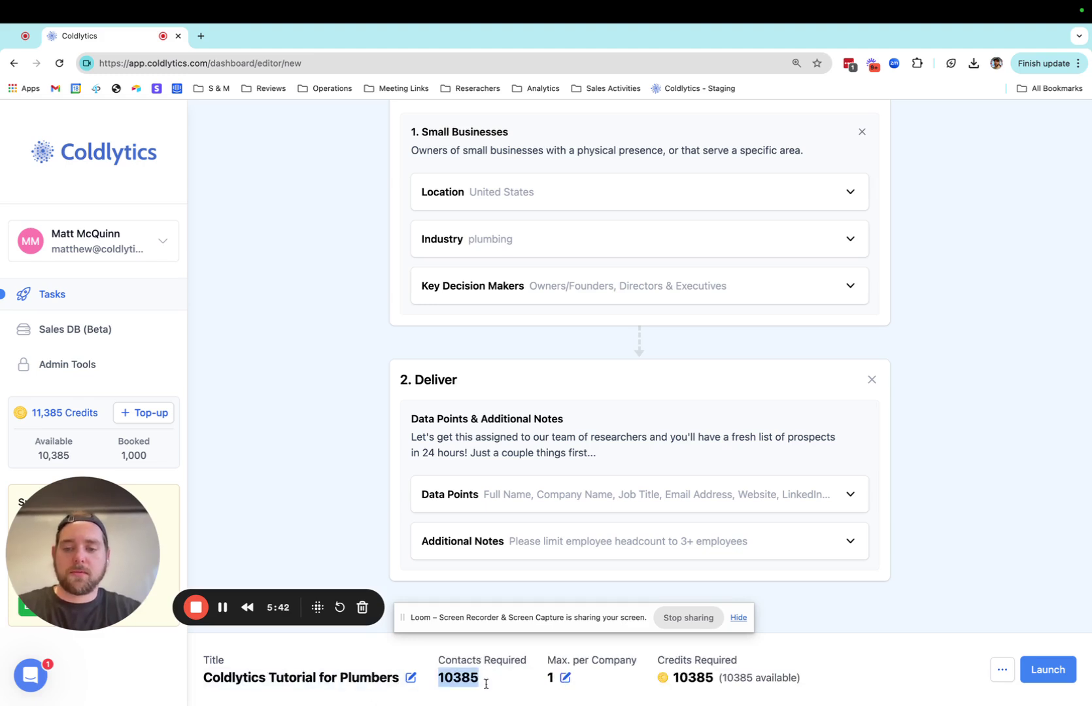
type("5000")
left_click(597, 675)
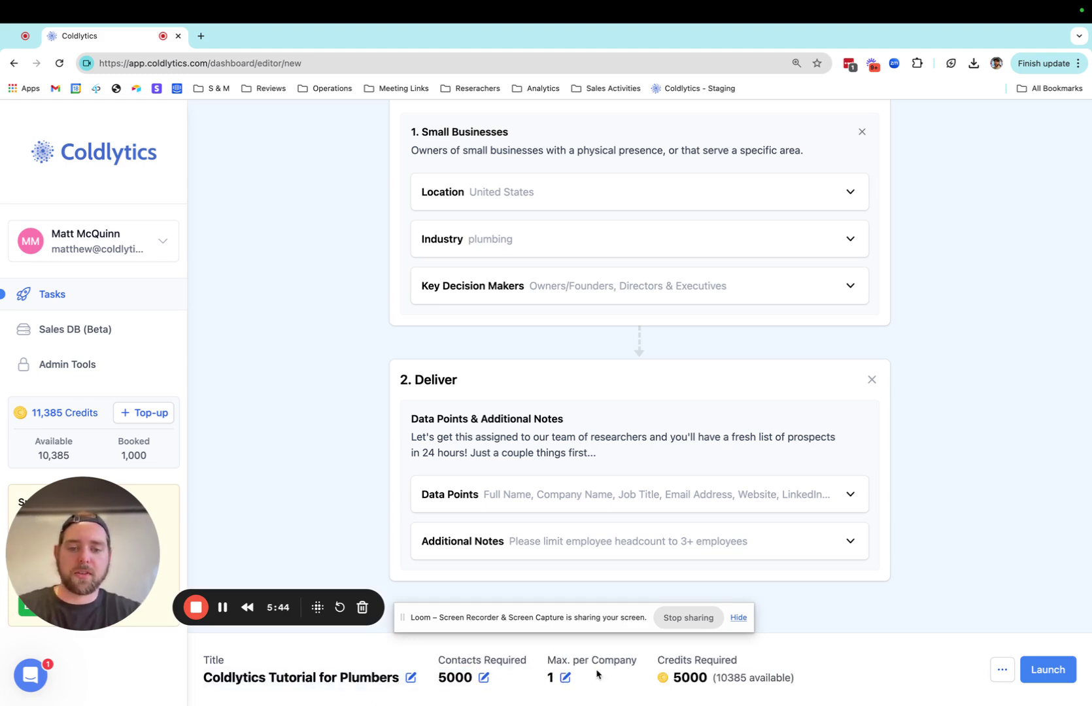
left_click(565, 677)
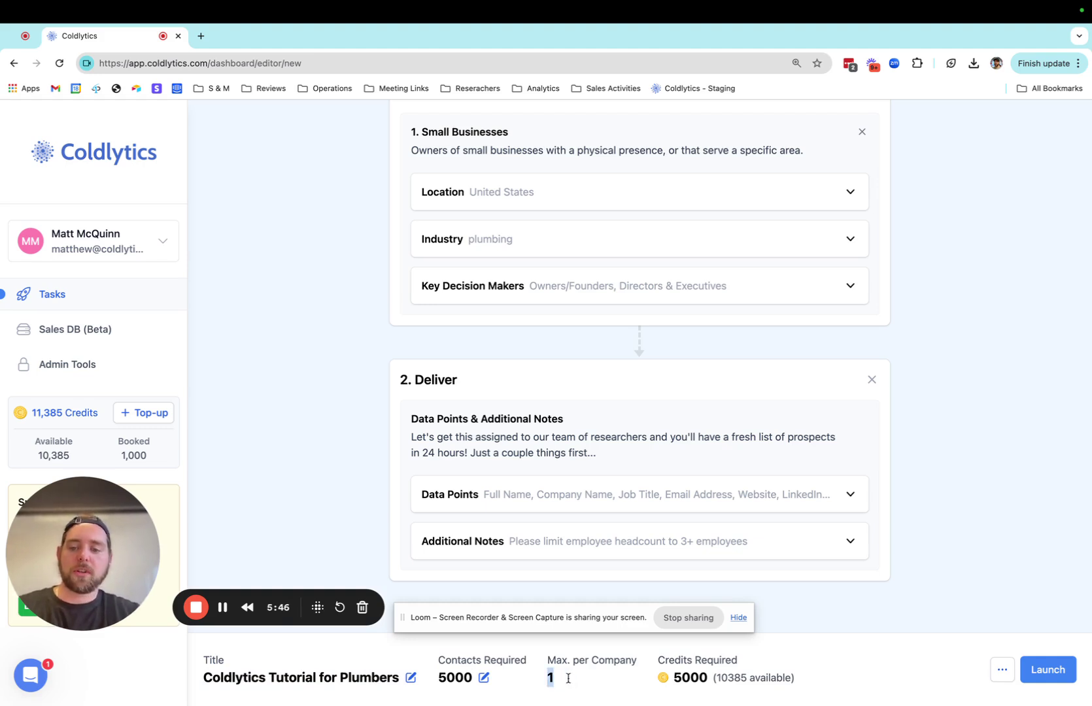
type("2")
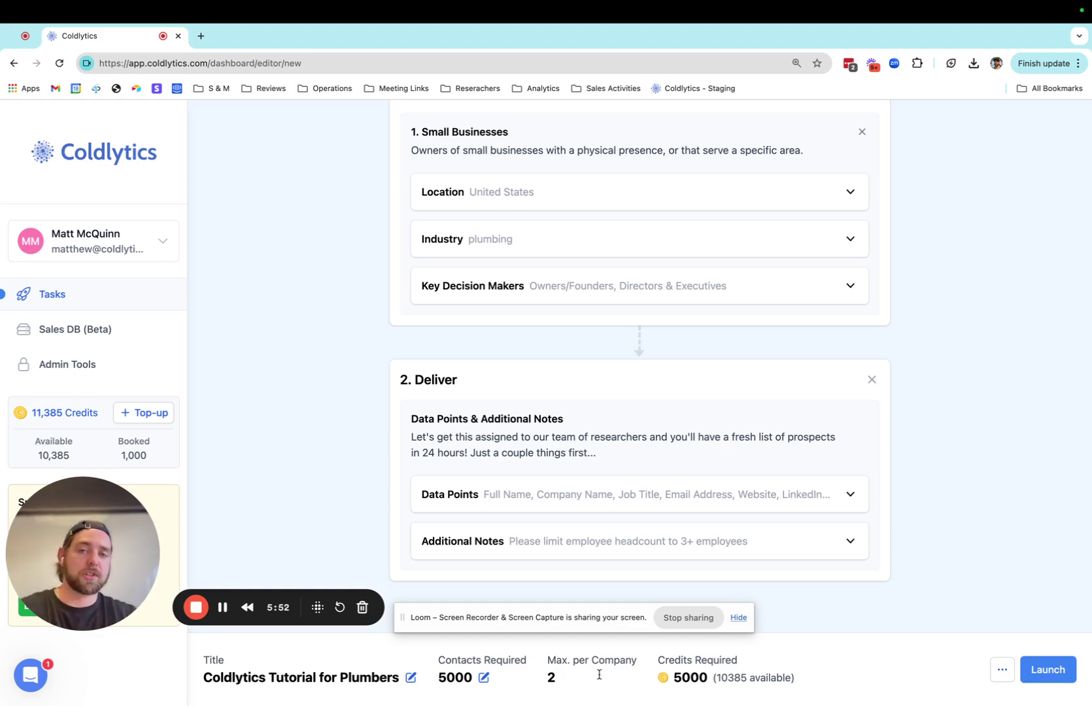
Step: Launch the plumbers task and view the explanation of its status in the active tasks list
left_click(1039, 670)
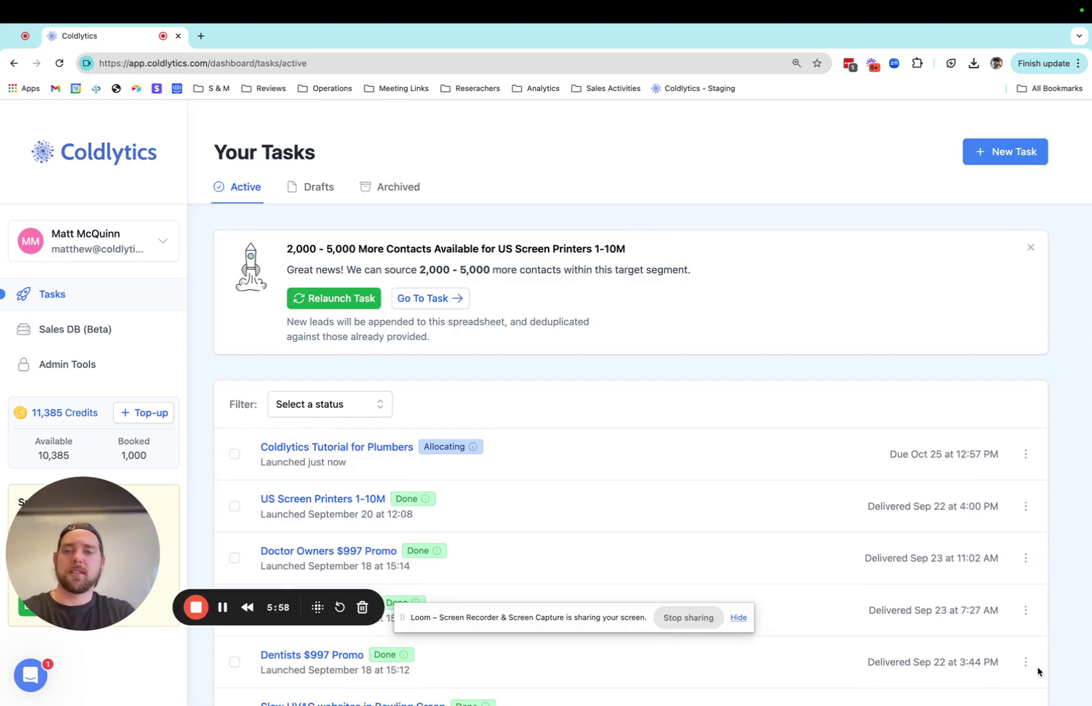
scroll(434, 490, "down", 3)
mouse_move(457, 368)
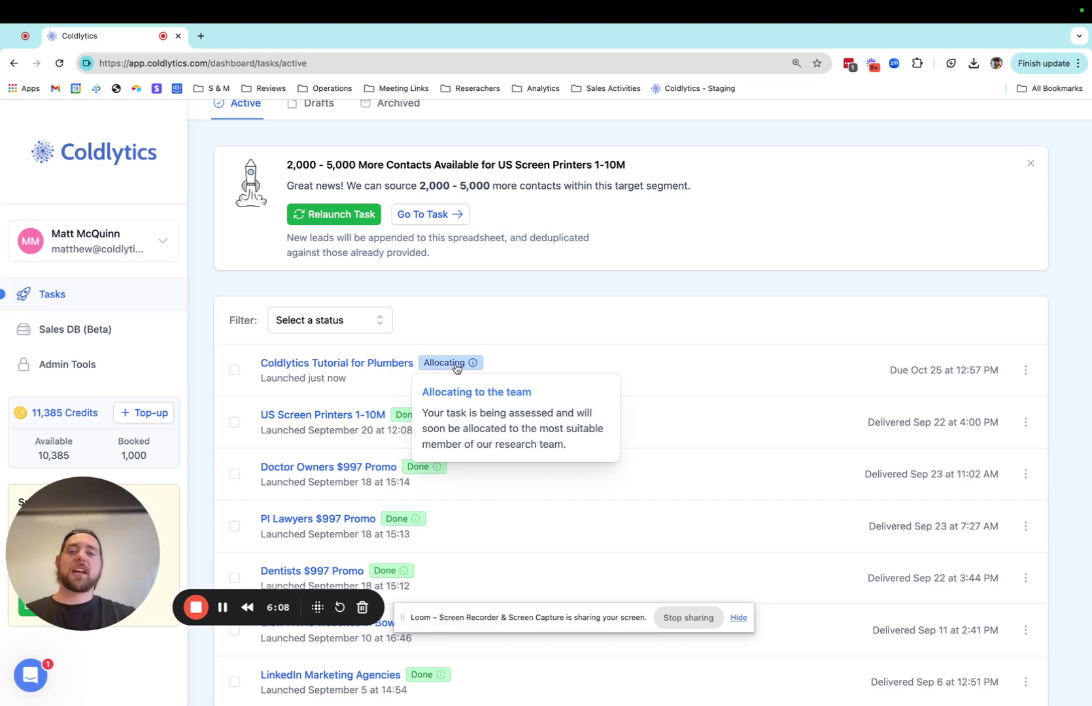
Step: Open the US Screen Printers 1-10M task and examine its delivered contacts and email validation results
left_click(333, 418)
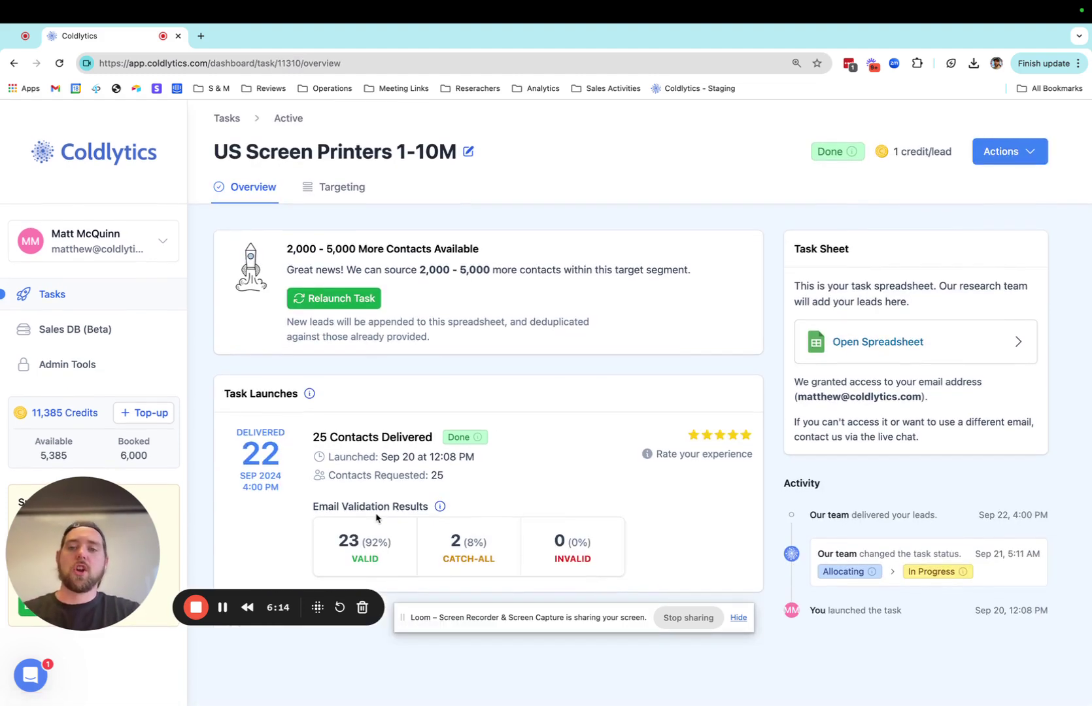
left_click_drag(305, 437, 452, 439)
mouse_move(451, 440)
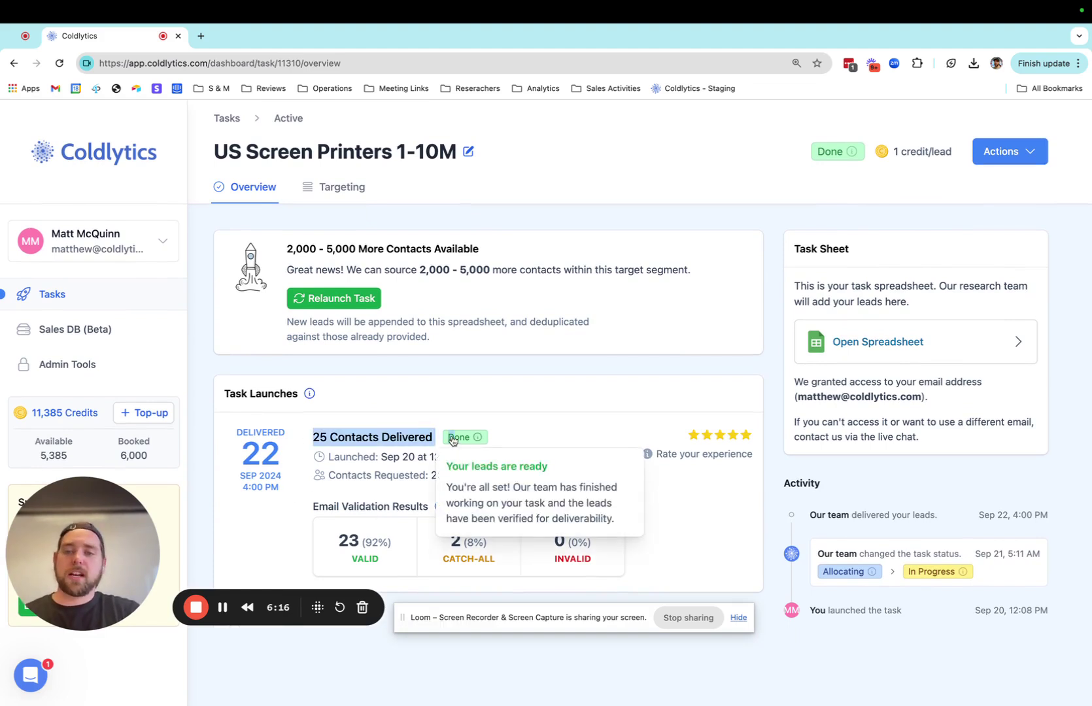
left_click(402, 455)
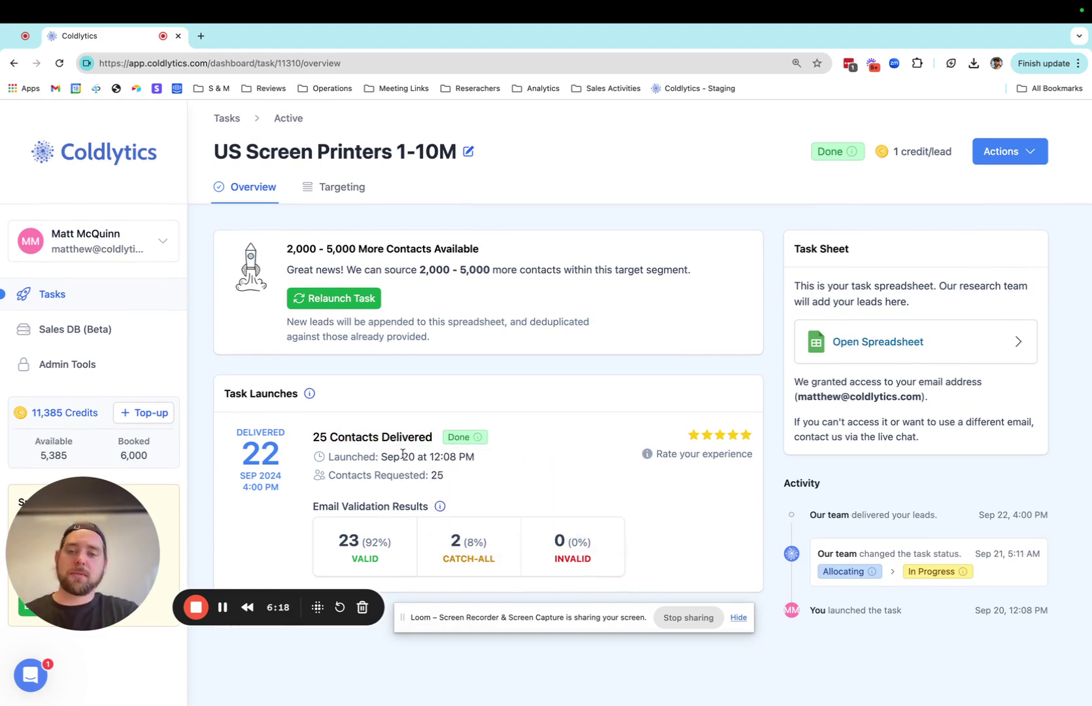
double_click(360, 548)
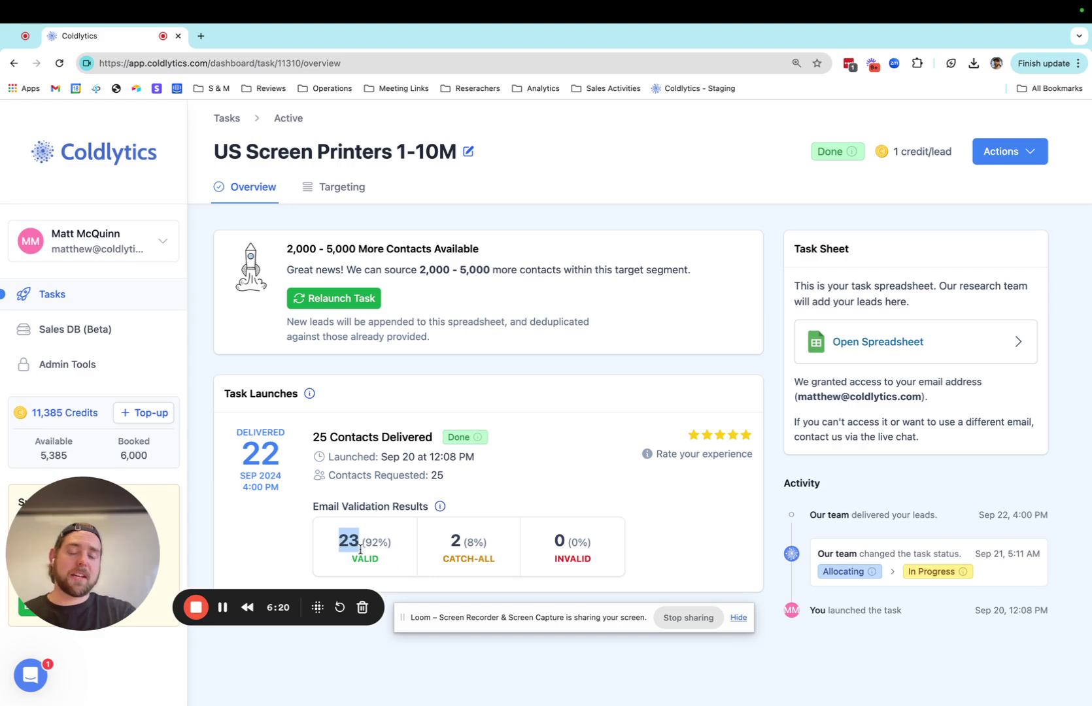
left_click_drag(464, 544, 444, 544)
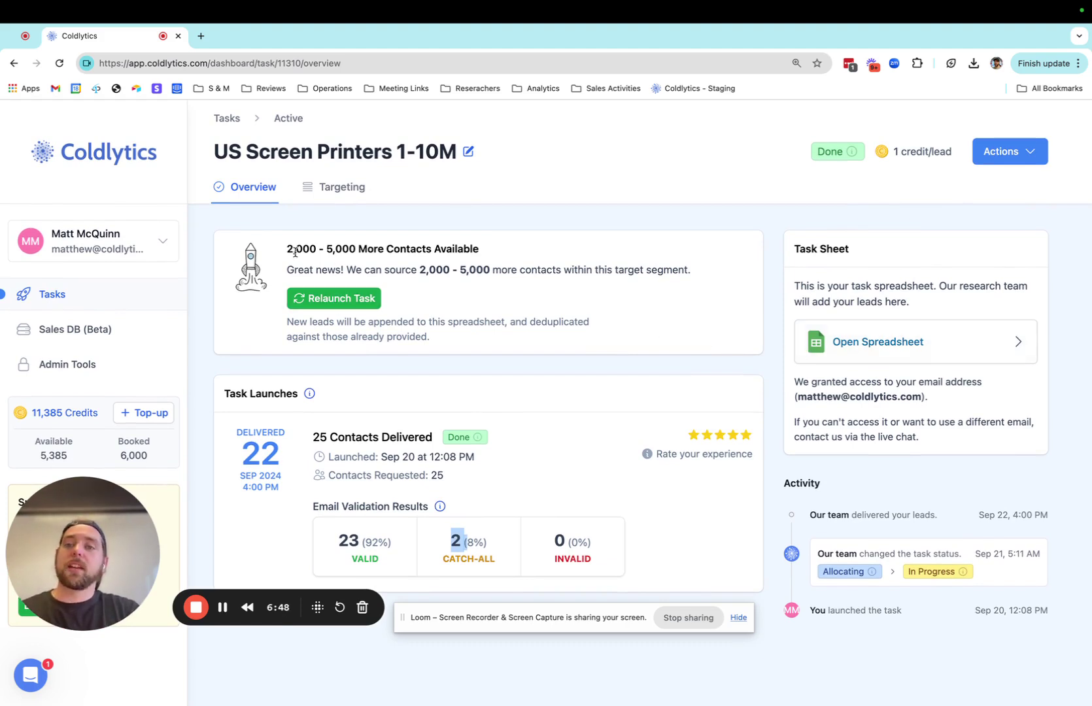
Step: Review the additional contacts available for the screen printers task and view its relaunch form without submitting it
left_click_drag(285, 249, 523, 249)
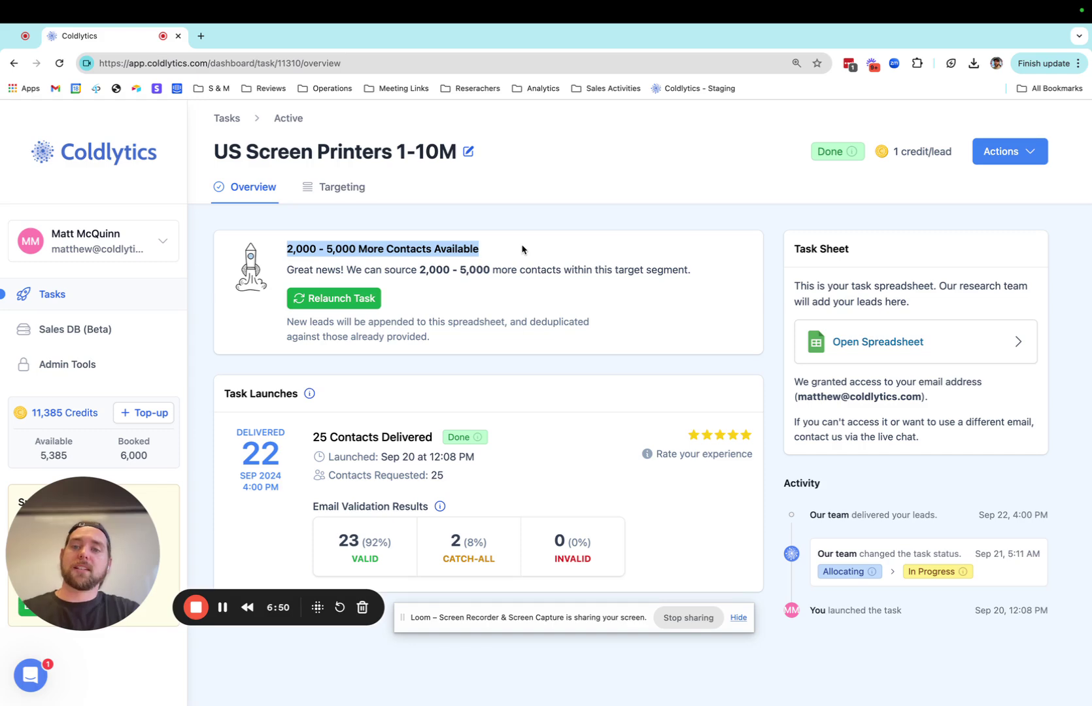
left_click(518, 248)
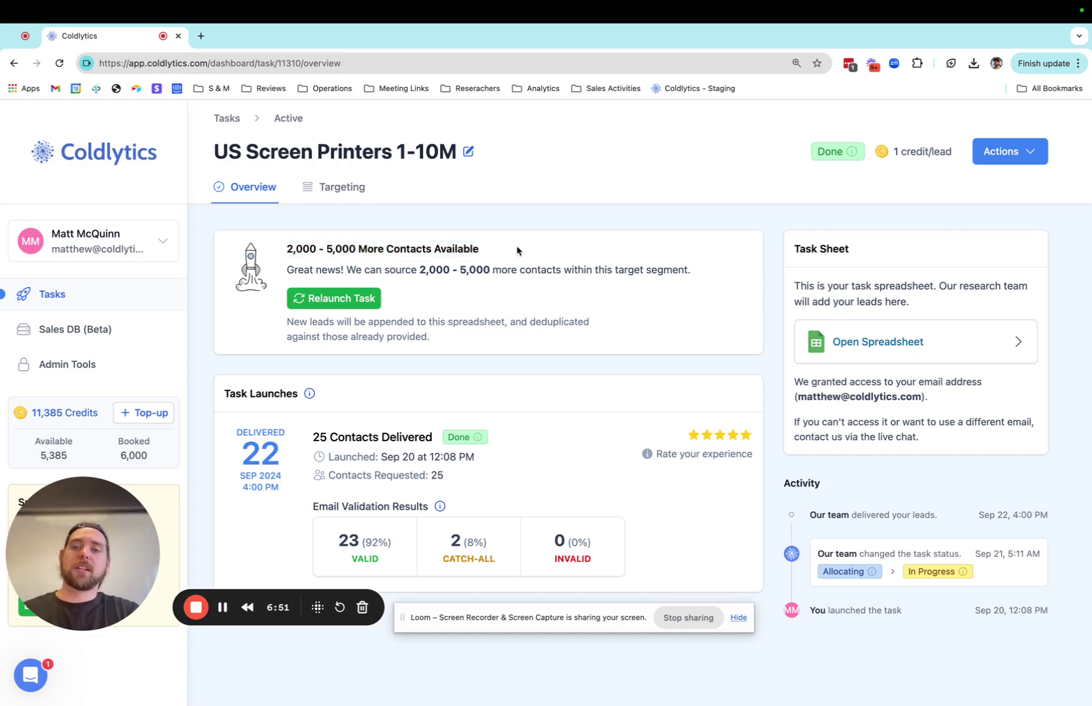
left_click(370, 298)
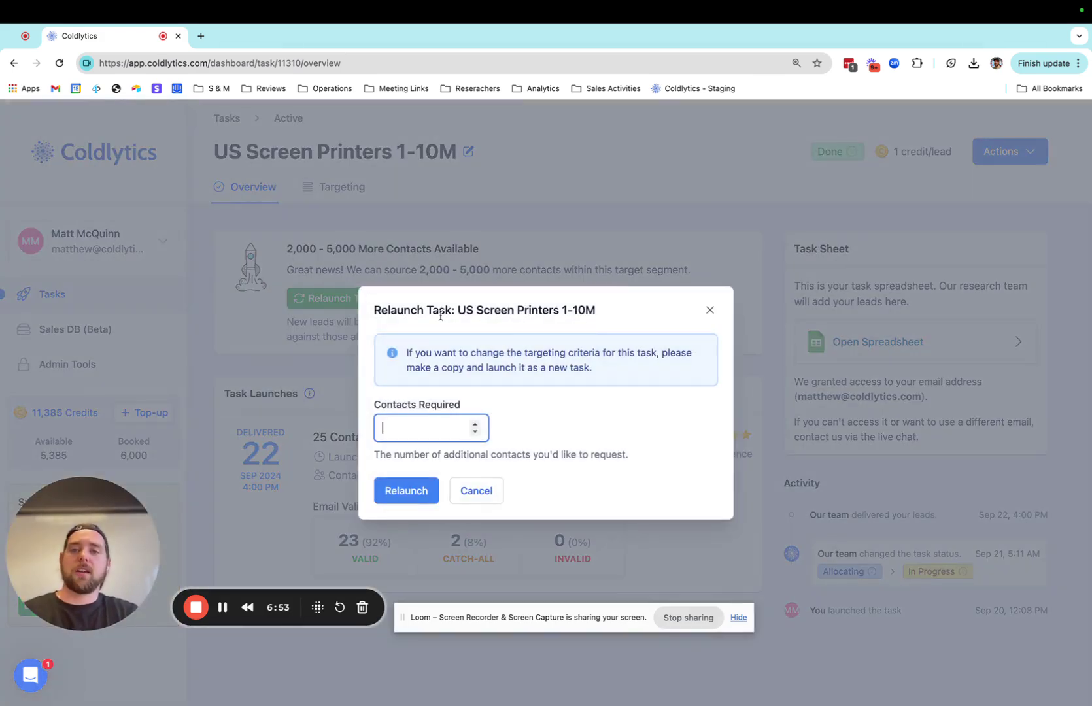
left_click(712, 311)
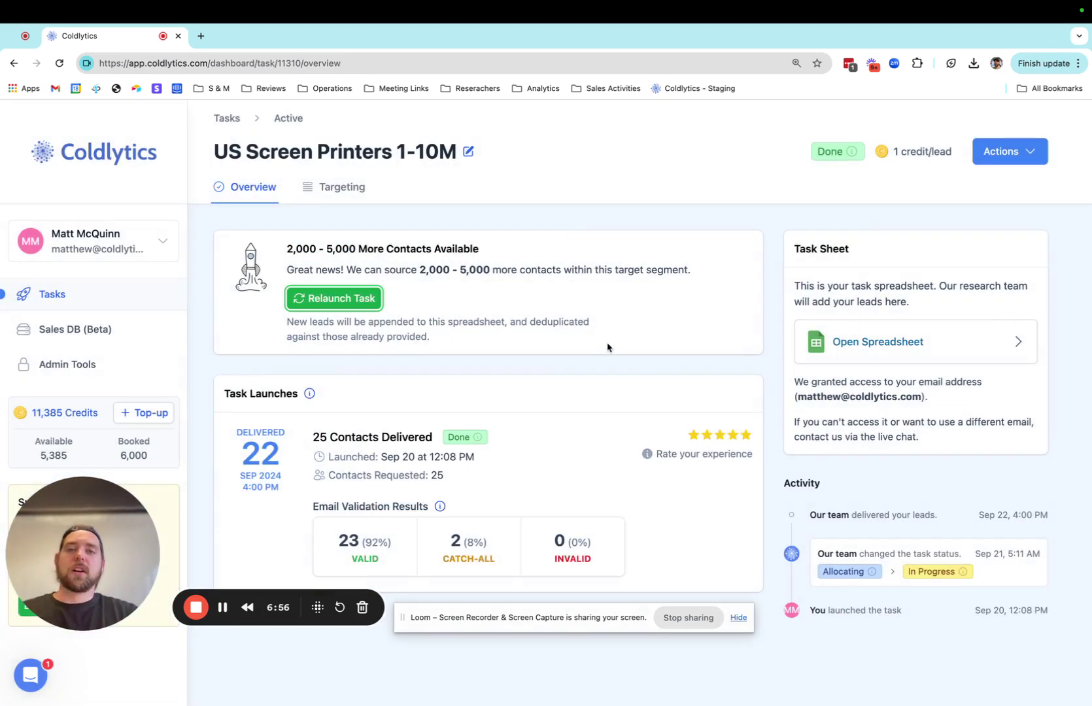